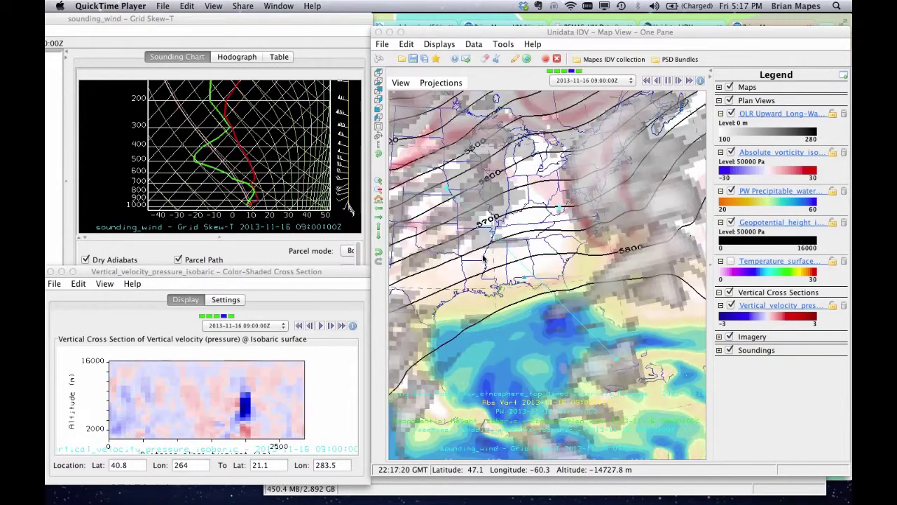
pyautogui.click(668, 80)
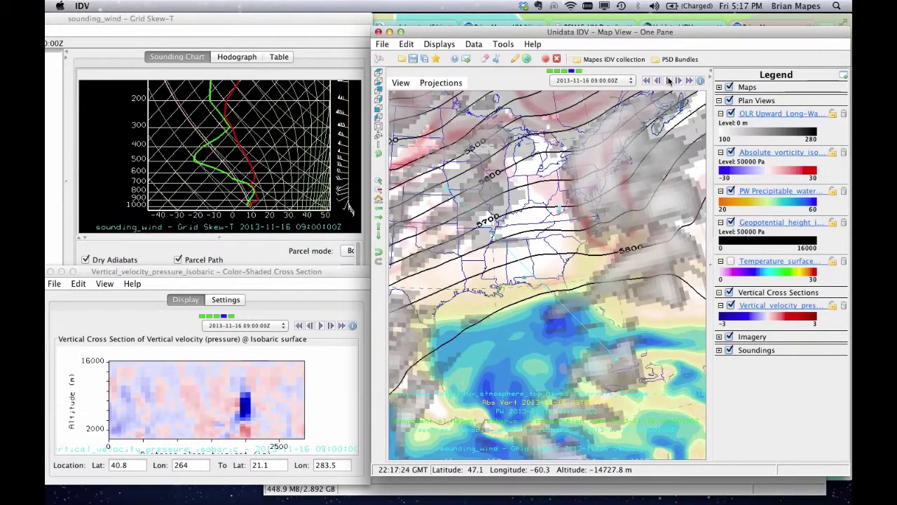
pyautogui.click(551, 71)
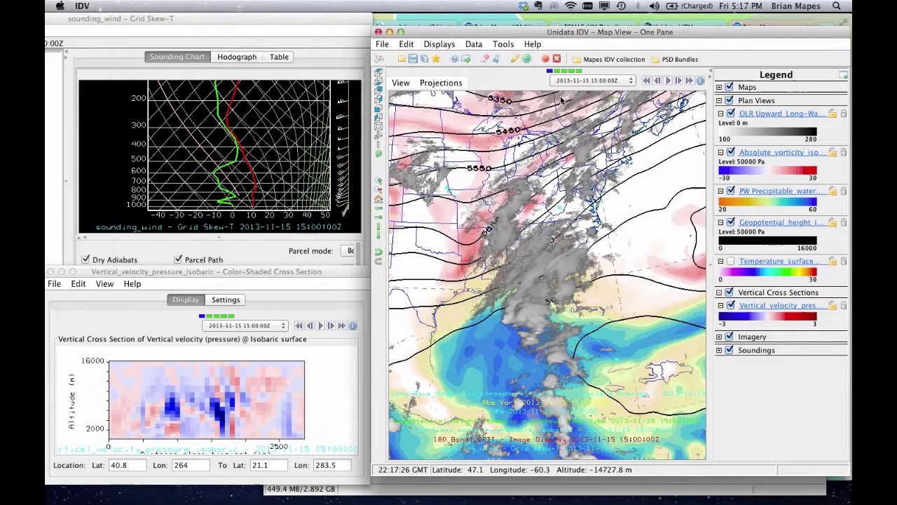
# - Look through the Dashboard's Data Choosers and Display Layers tabs before returning to Field Selector
pyautogui.click(677, 489)
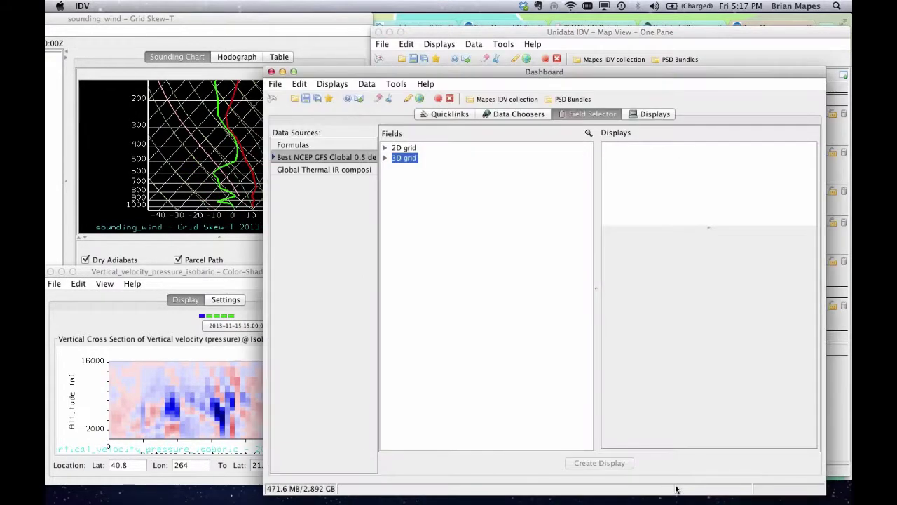
pyautogui.click(514, 115)
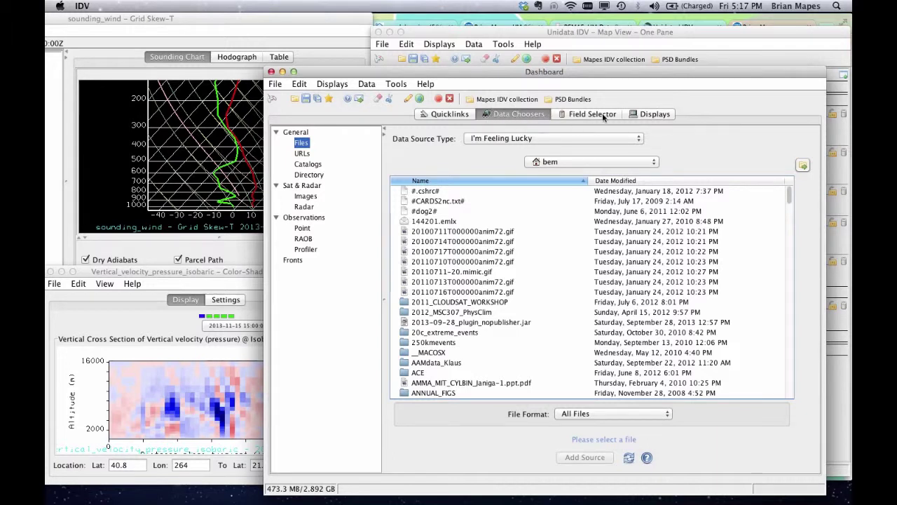
pyautogui.click(594, 112)
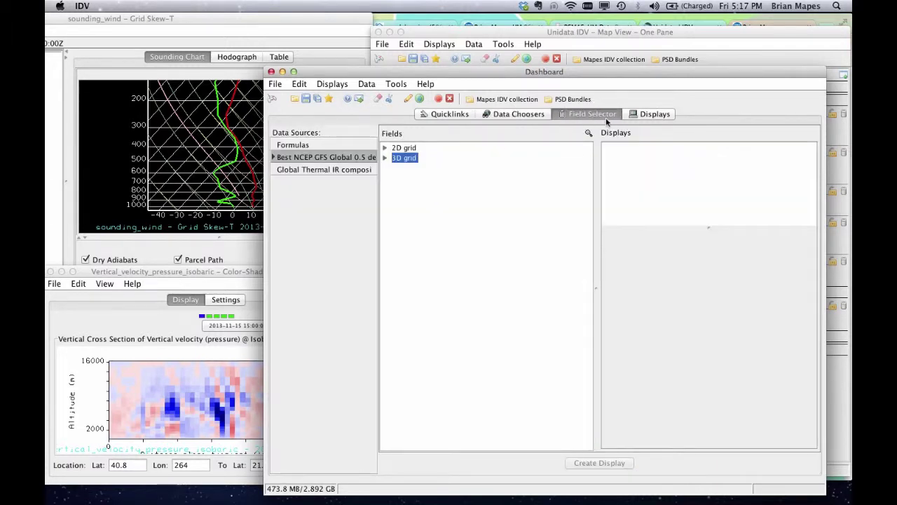
pyautogui.click(654, 115)
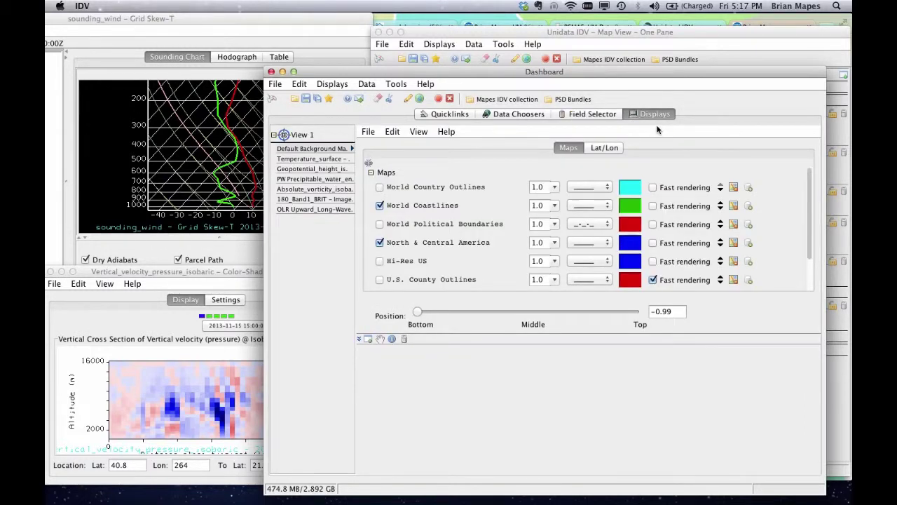
pyautogui.click(593, 113)
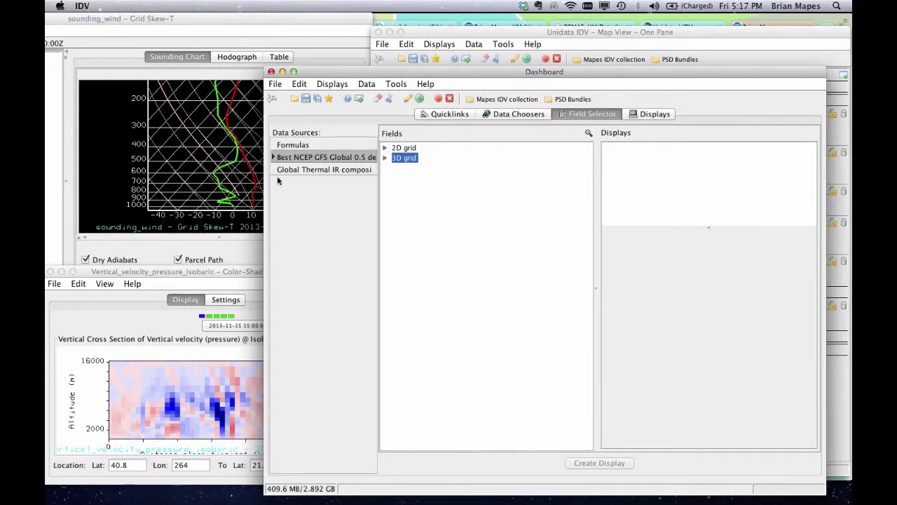
# - Select 3D grid > Momentum > Absolute vorticity @ Isobaric surface in the GFS fields
pyautogui.click(384, 158)
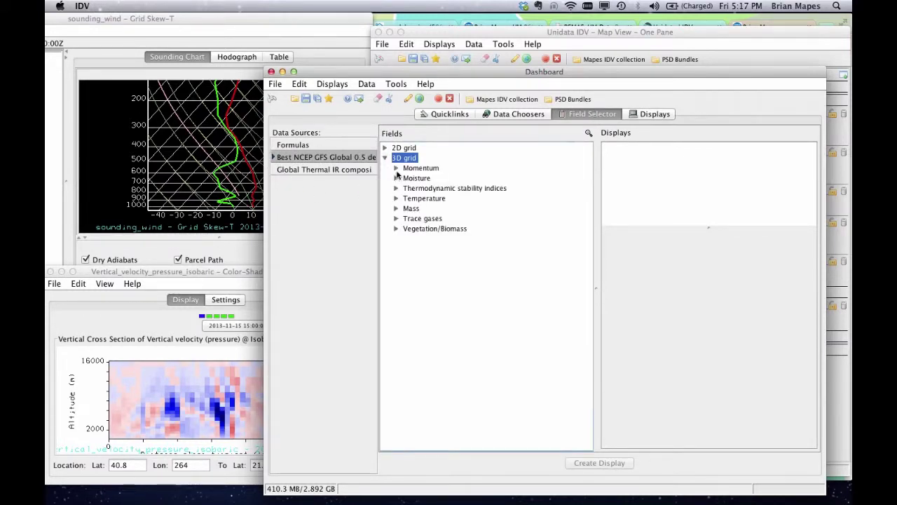
pyautogui.click(396, 169)
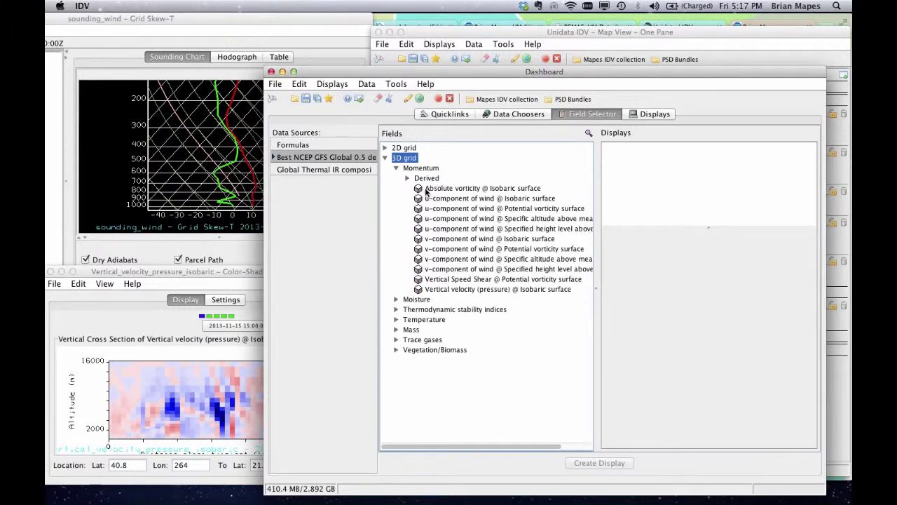
pyautogui.click(425, 190)
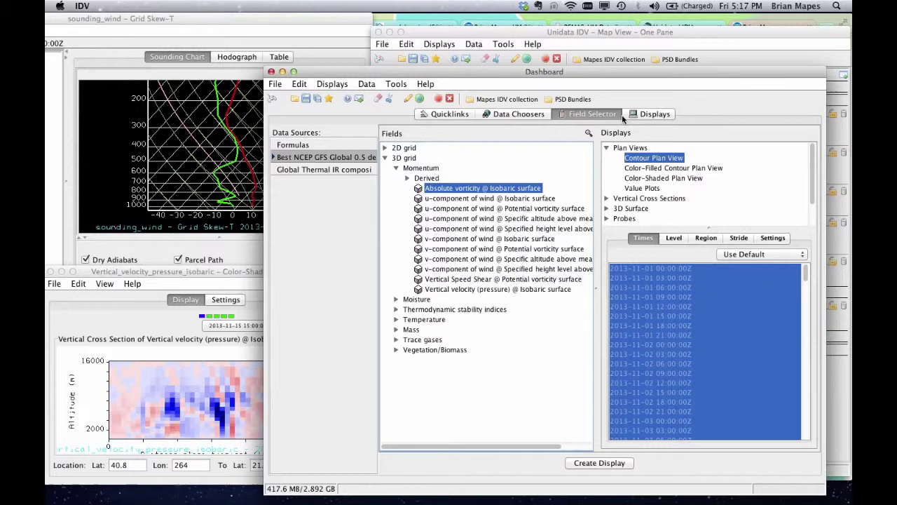
# - Pan the Map View of the storm up and slightly left
pyautogui.click(615, 35)
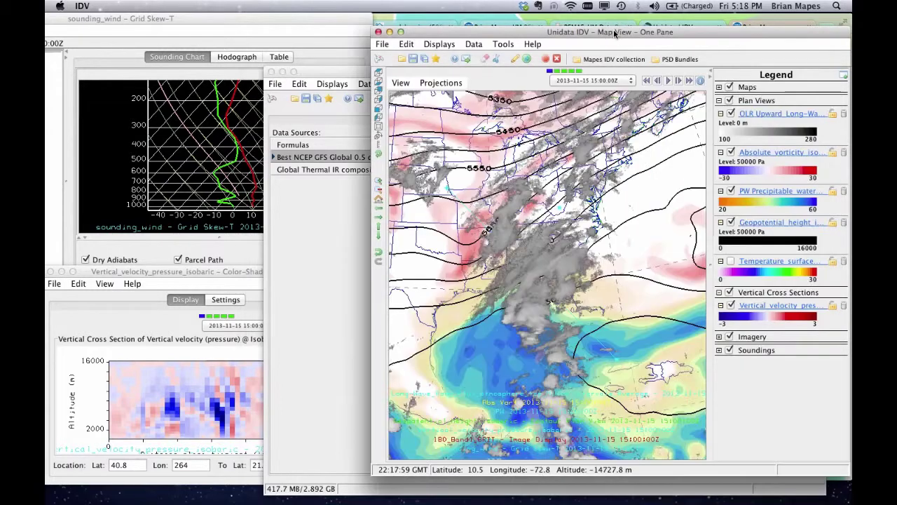
pyautogui.click(379, 61)
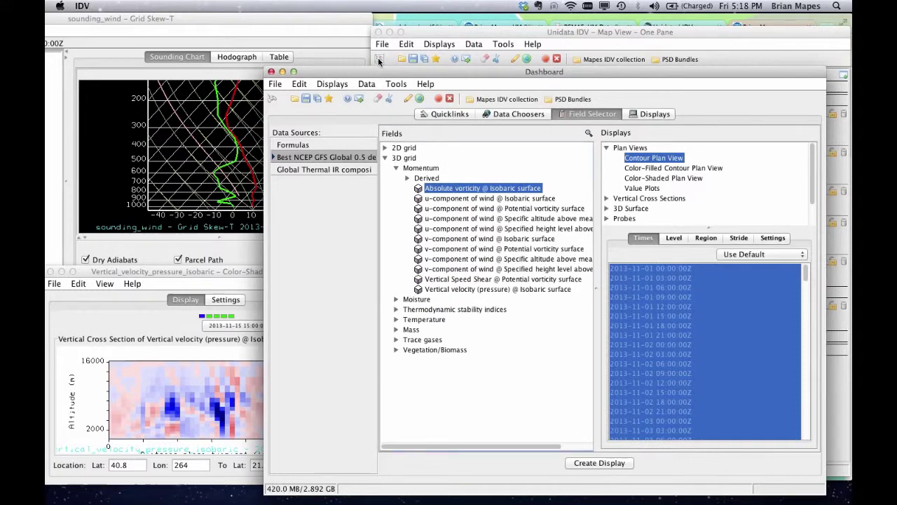
pyautogui.click(663, 34)
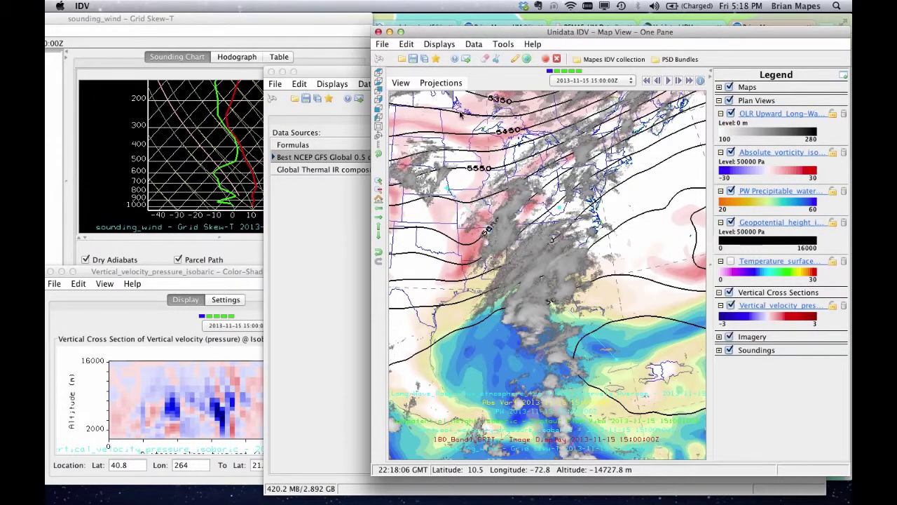
pyautogui.moveTo(522, 240); pyautogui.dragTo(515, 219)
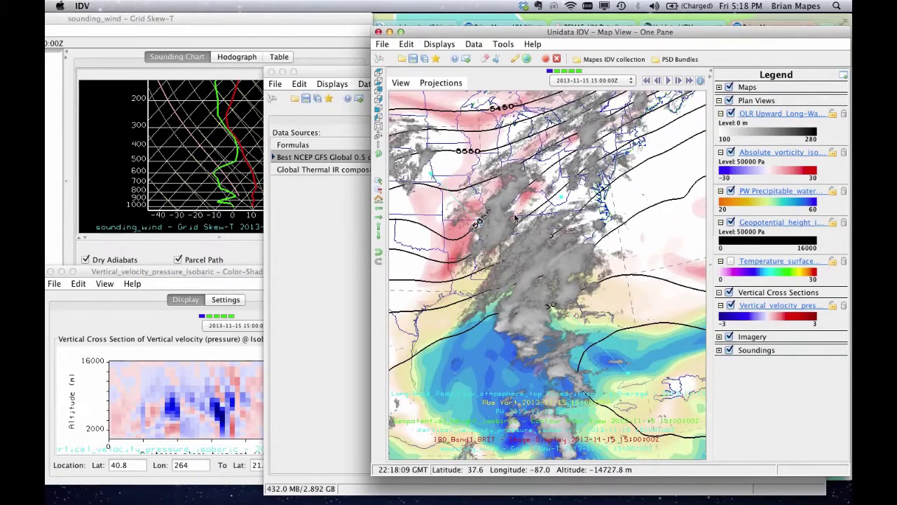
# - Start saving the session as a bundle via File > Save As, then cancel
pyautogui.click(383, 44)
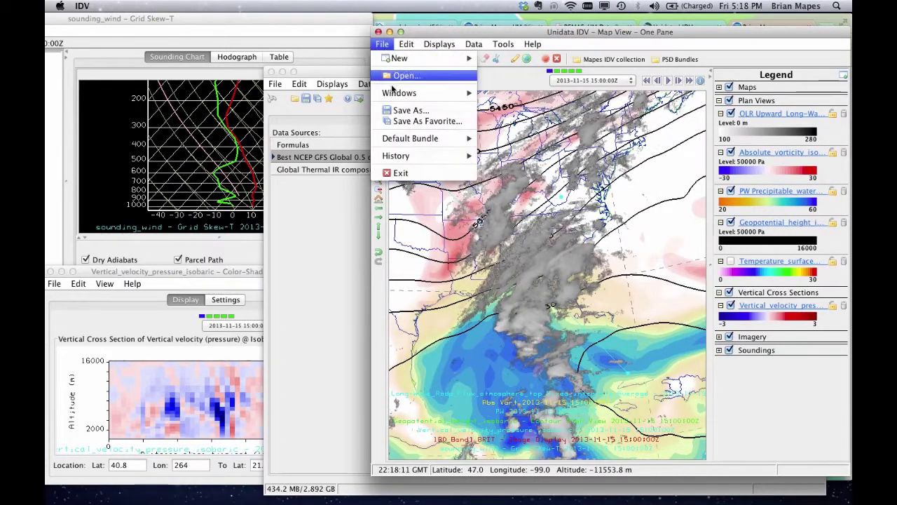
pyautogui.click(409, 111)
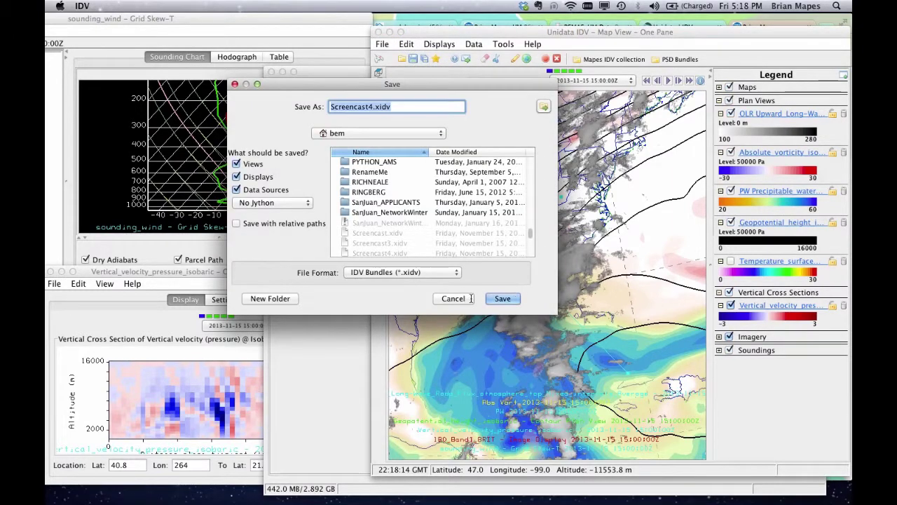
pyautogui.click(459, 299)
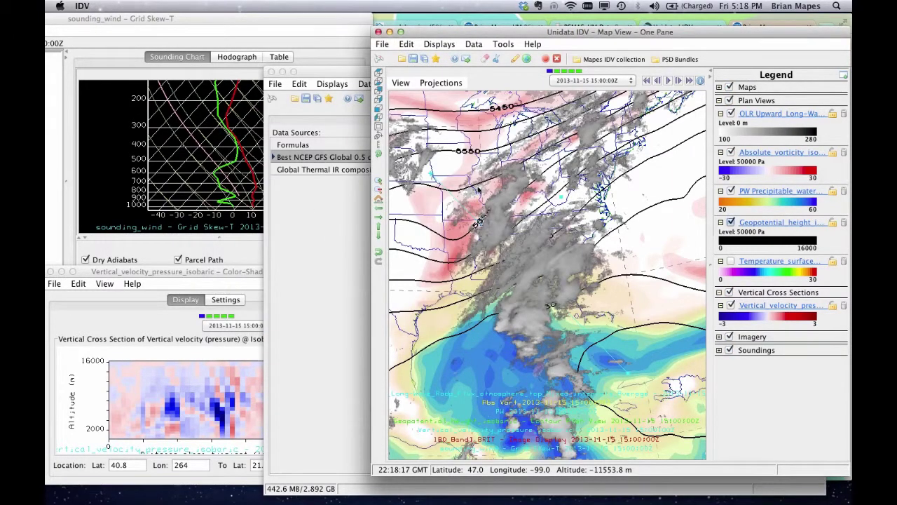
# - Reset the map to its default view and check the capture options without capturing
pyautogui.click(379, 75)
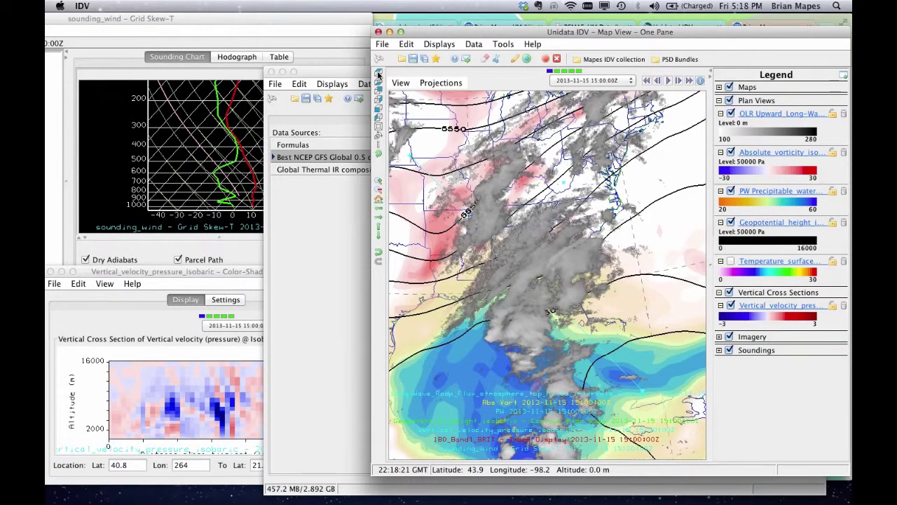
pyautogui.click(400, 83)
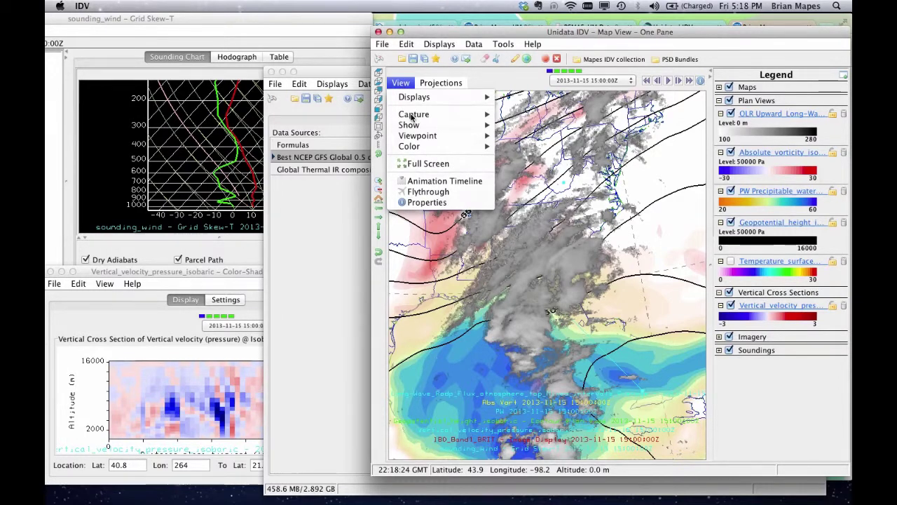
pyautogui.moveTo(412, 117)
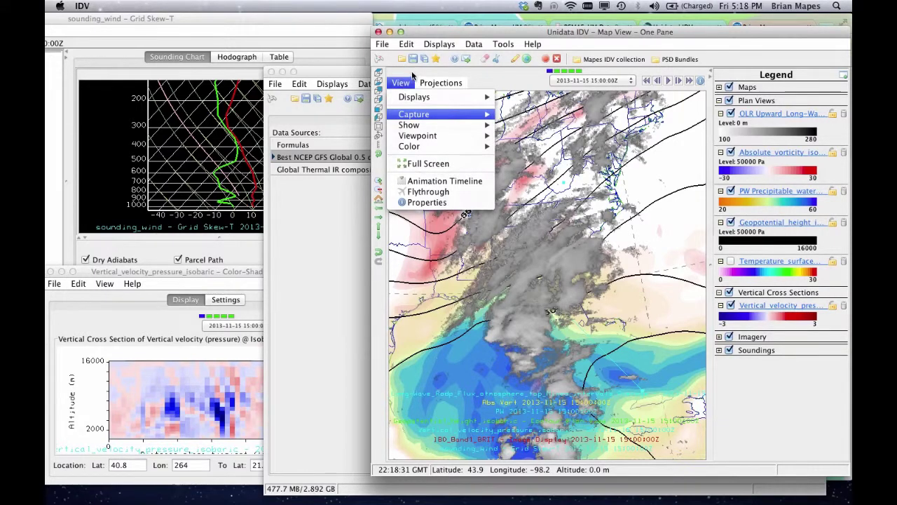
pyautogui.click(274, 291)
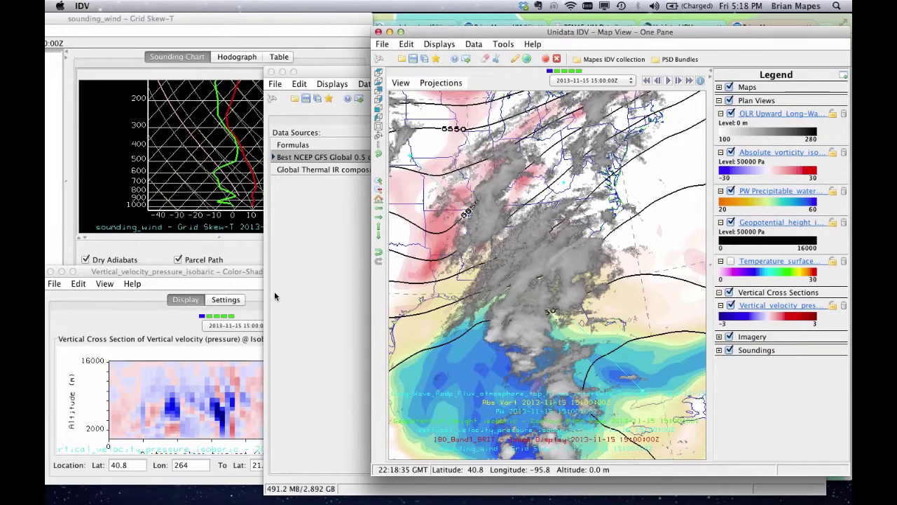
# - Switch the Dashboard to Data Choosers and open the Catalogs chooser
pyautogui.click(322, 280)
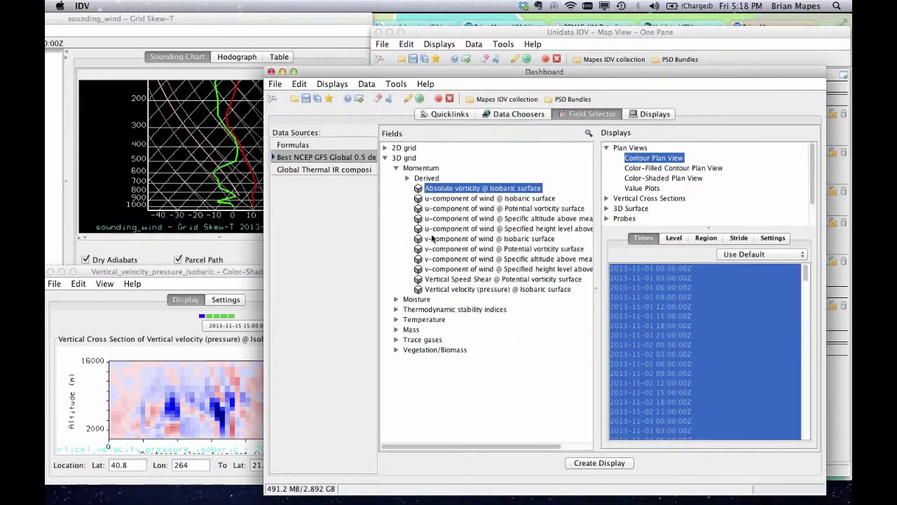
pyautogui.click(519, 114)
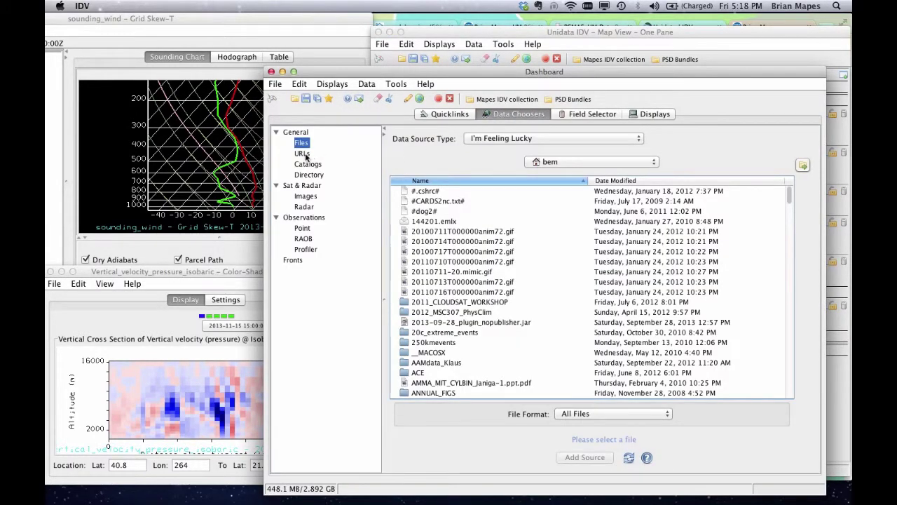
pyautogui.click(305, 154)
pyautogui.click(308, 165)
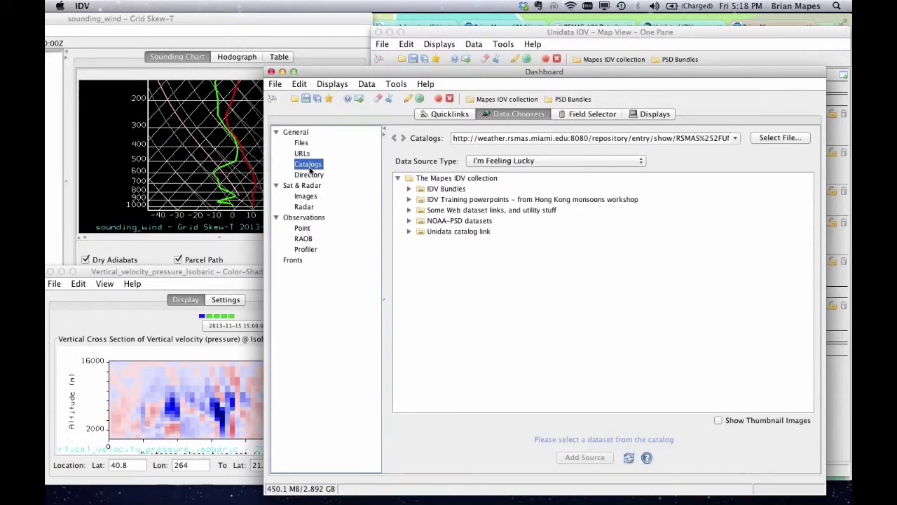
# - Expand the Unidata catalog link and Some Web dataset links folders in the Mapes catalog
pyautogui.click(409, 231)
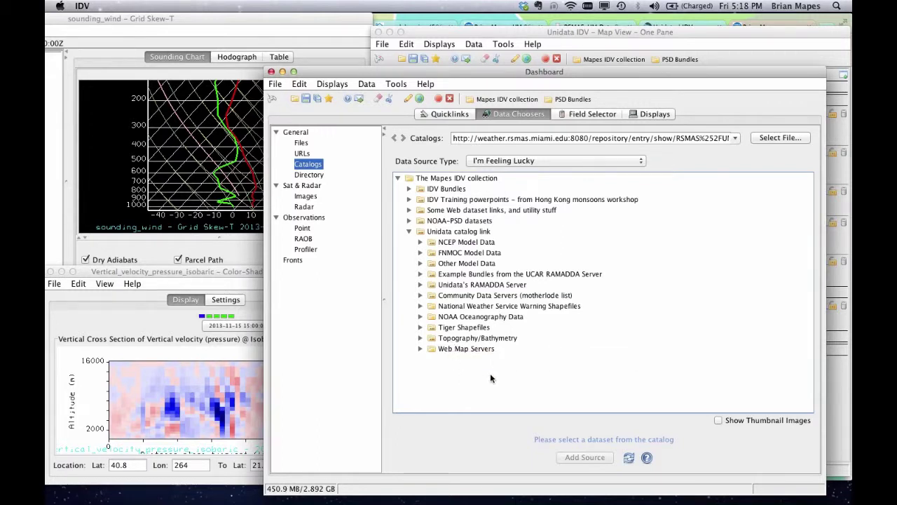
pyautogui.click(410, 189)
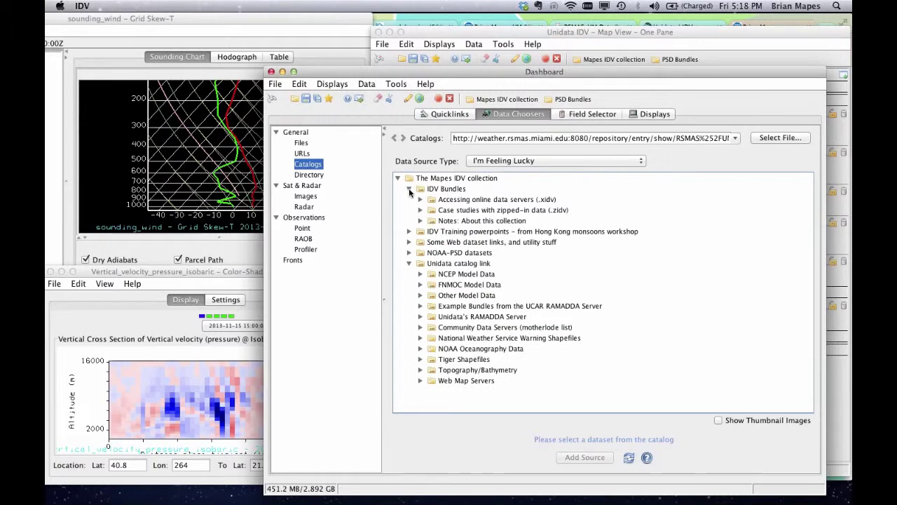
pyautogui.click(409, 189)
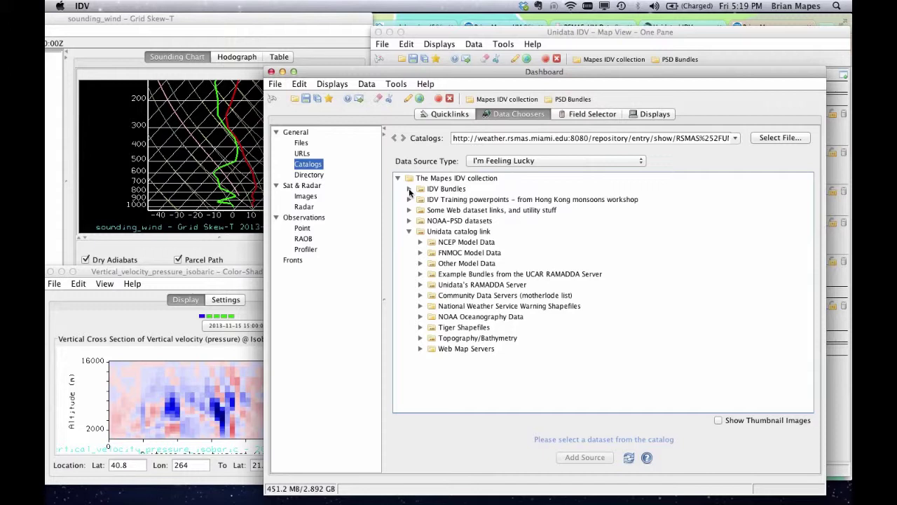
pyautogui.click(409, 211)
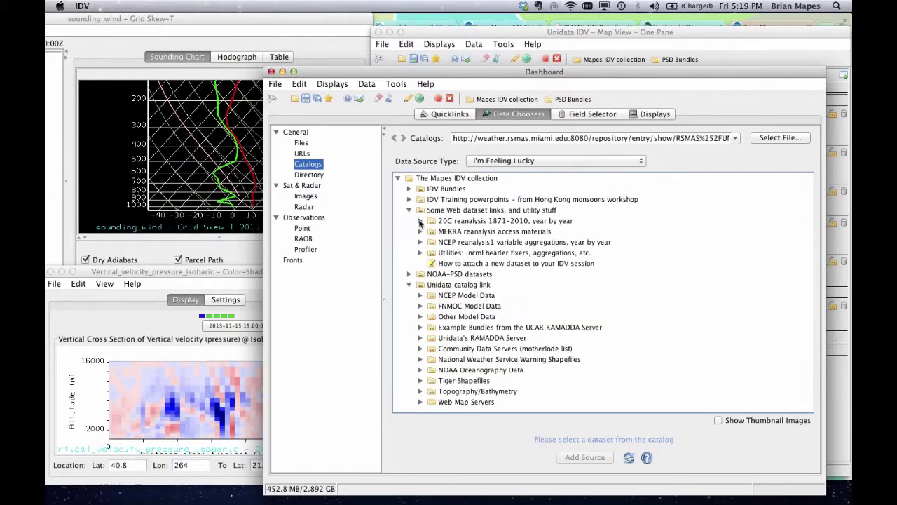
# - Find 20C 6h plevels.1879.ncml under 20C reanalysis pre1950 and add it as a source
pyautogui.click(420, 222)
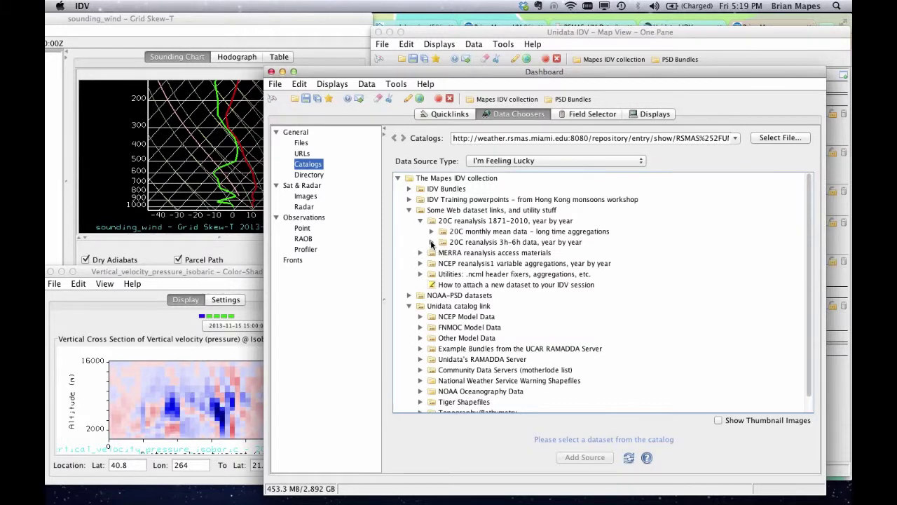
pyautogui.click(432, 242)
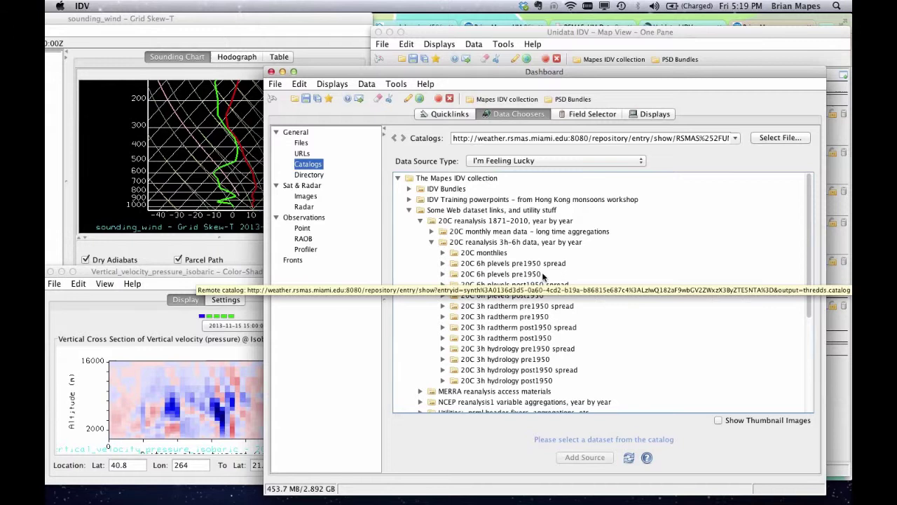
pyautogui.click(442, 274)
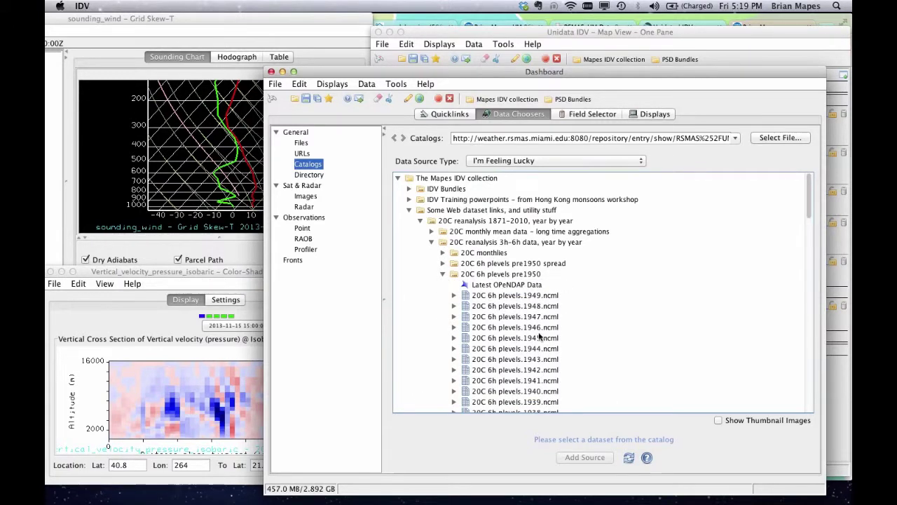
pyautogui.scroll(-3, 540, 337)
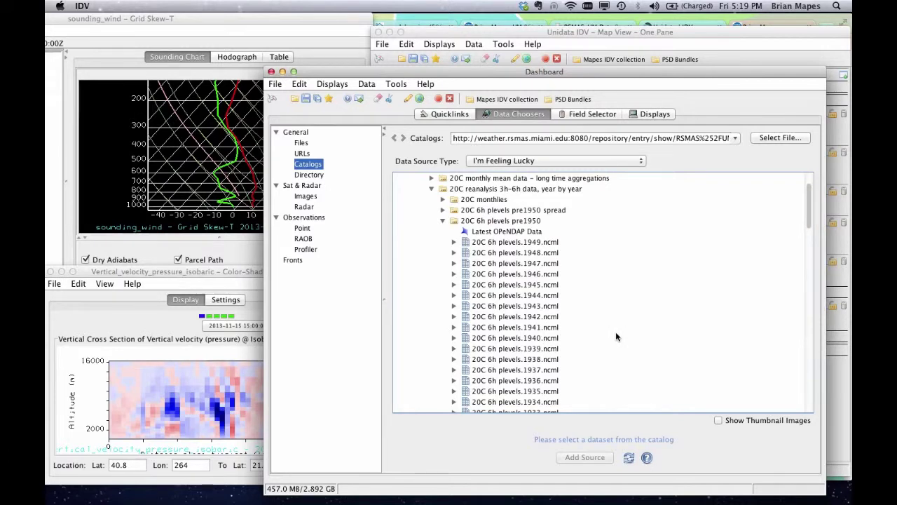
pyautogui.scroll(-15, 616, 337)
pyautogui.scroll(-1, 615, 337)
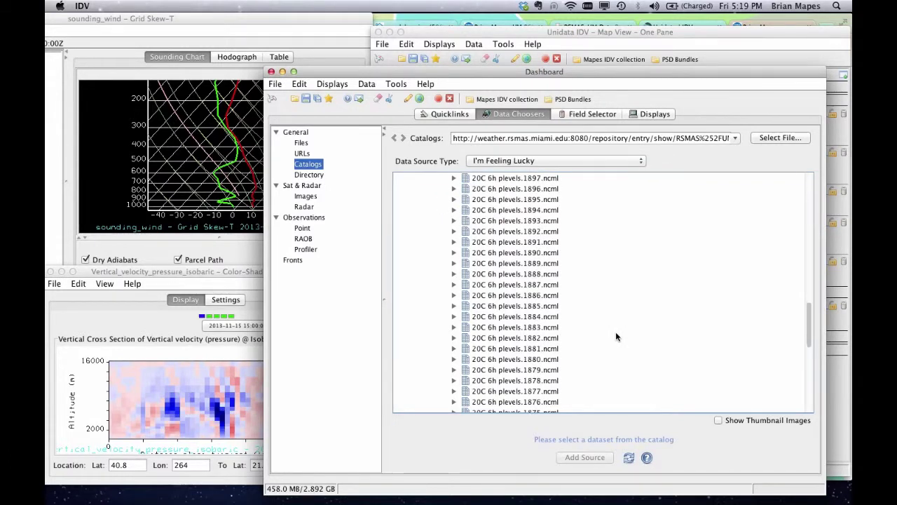
pyautogui.click(545, 338)
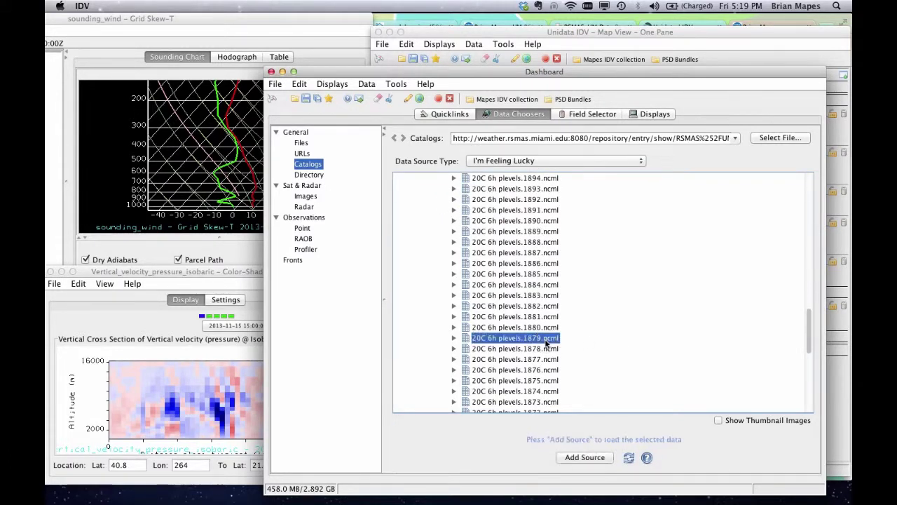
pyautogui.click(559, 457)
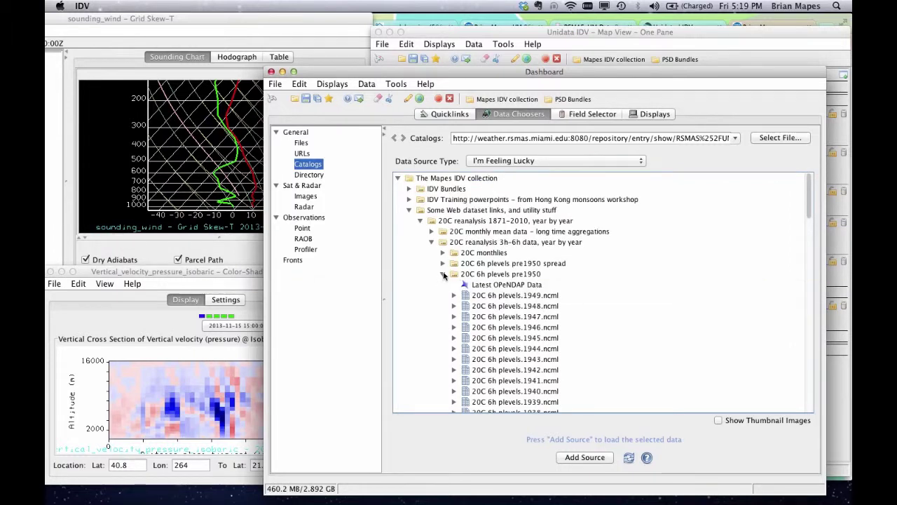
# - Collapse the 20C catalog folders, briefly viewing the NCEP reanalysis1 6-hourly pressure-level files
pyautogui.click(443, 274)
pyautogui.click(432, 242)
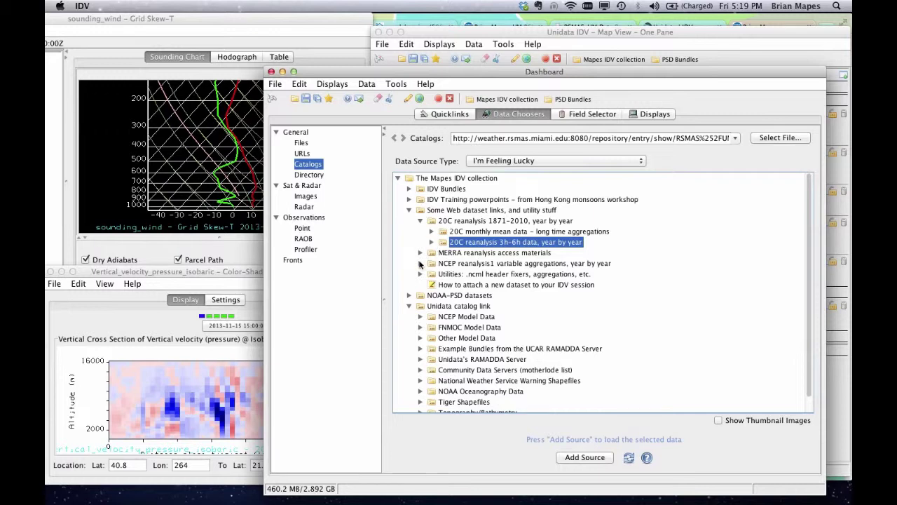
pyautogui.click(420, 264)
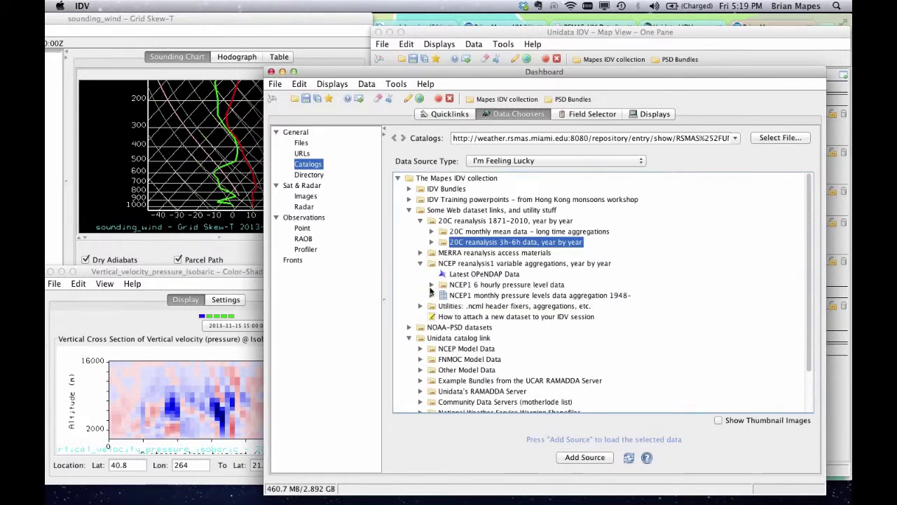
pyautogui.click(431, 285)
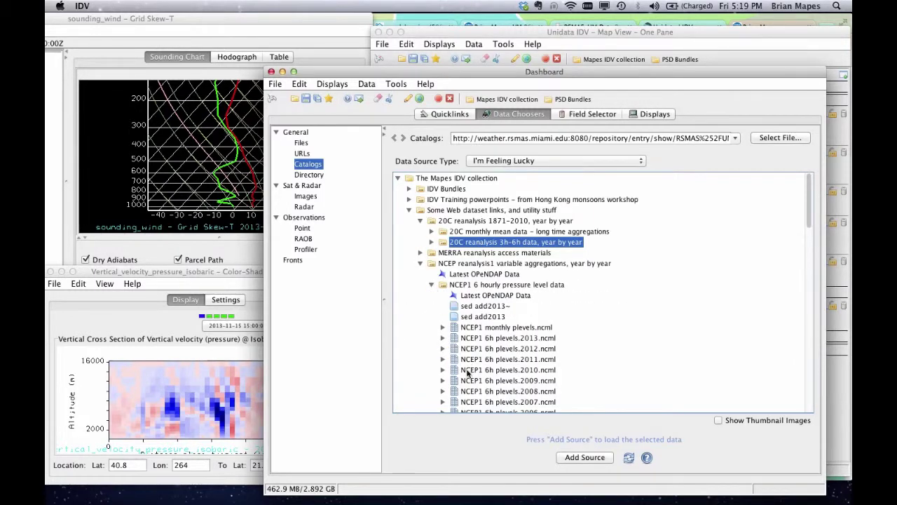
pyautogui.click(421, 264)
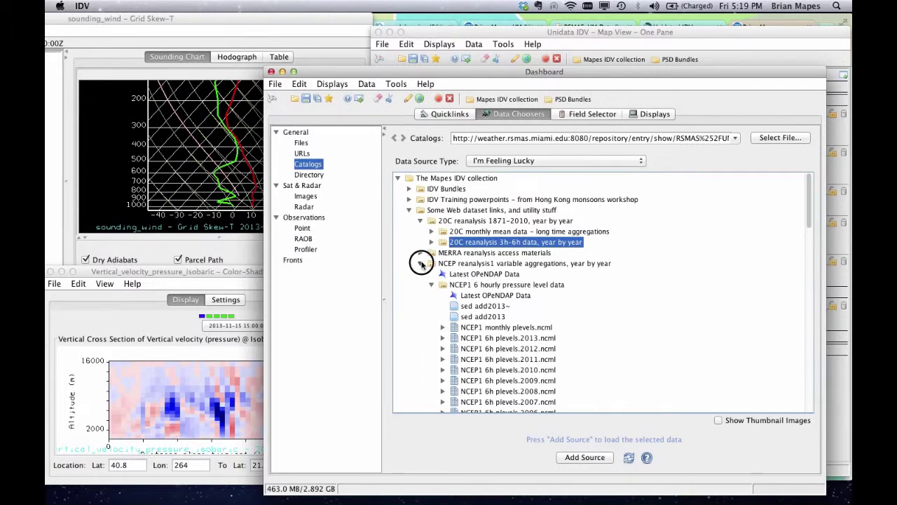
pyautogui.click(421, 221)
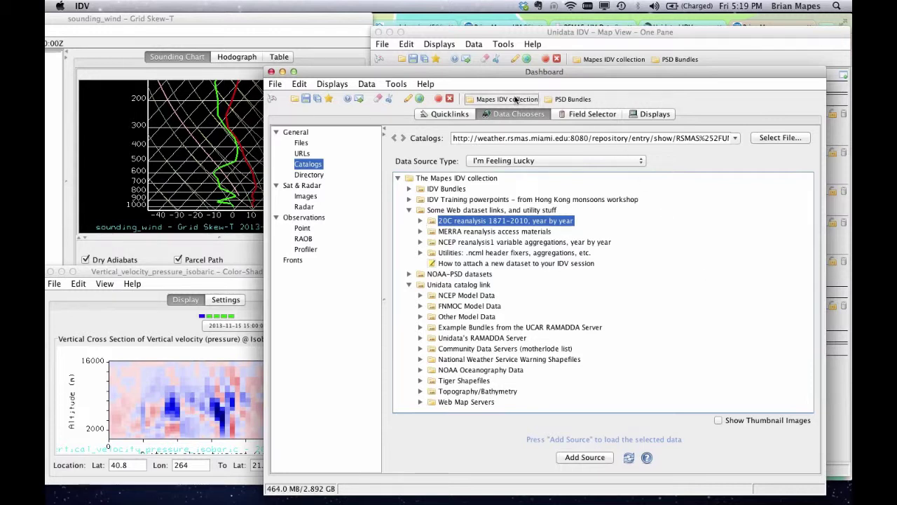
pyautogui.click(511, 99)
pyautogui.moveTo(516, 113)
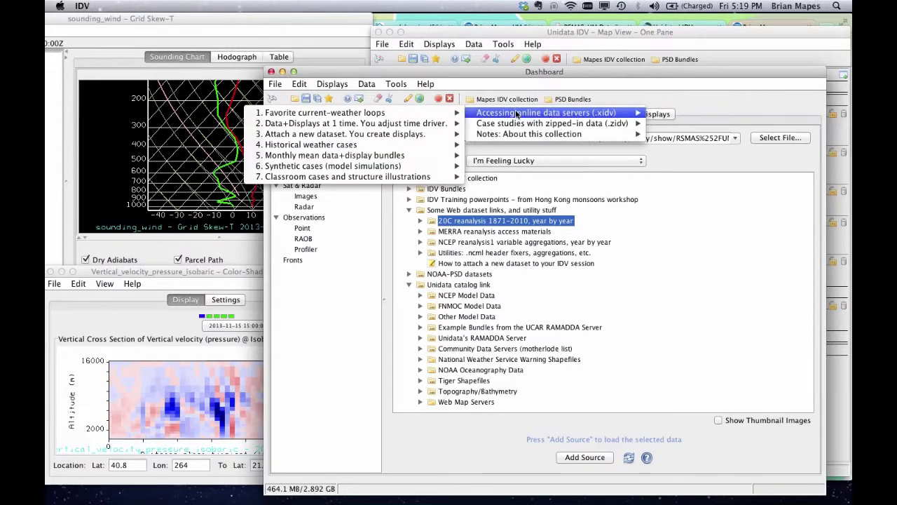
pyautogui.moveTo(409, 135)
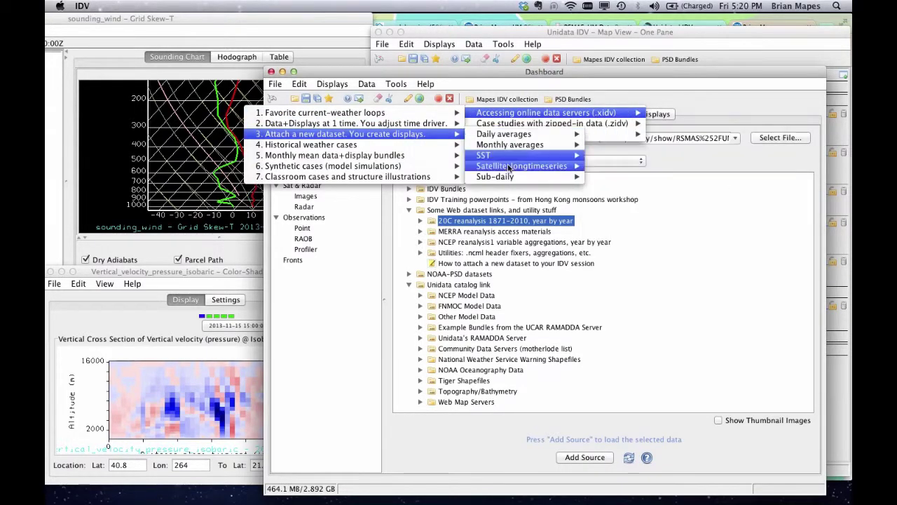
pyautogui.moveTo(509, 178)
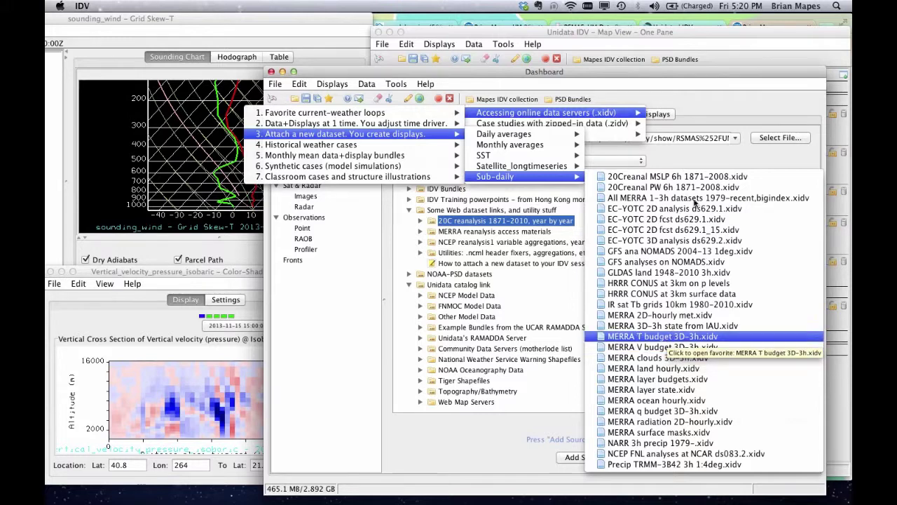
pyautogui.click(616, 116)
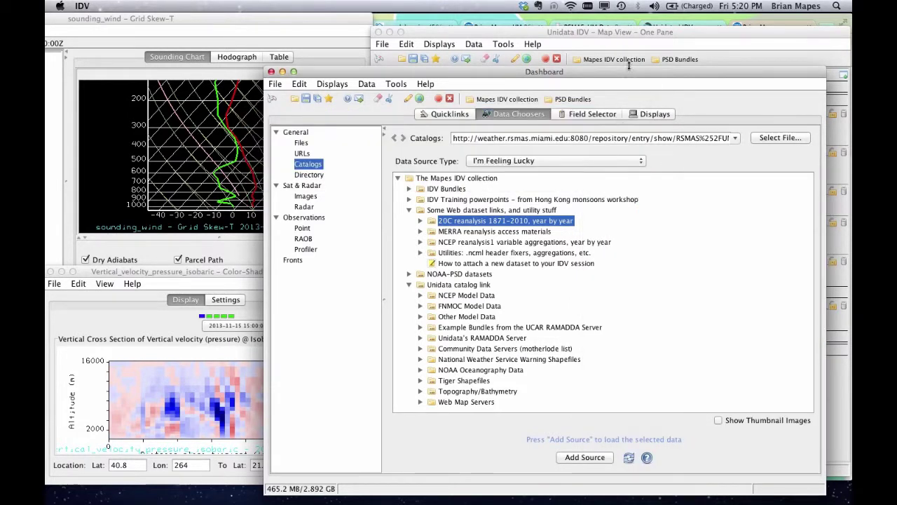
pyautogui.click(674, 32)
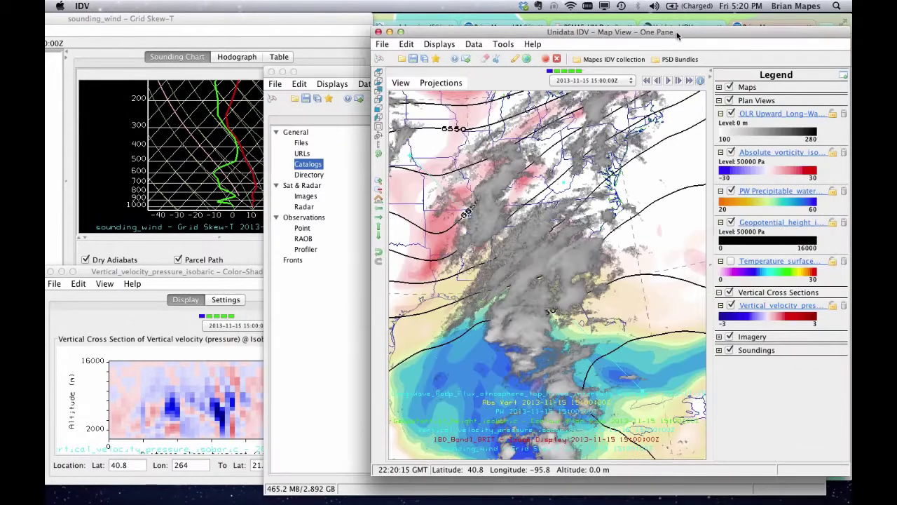
pyautogui.click(701, 82)
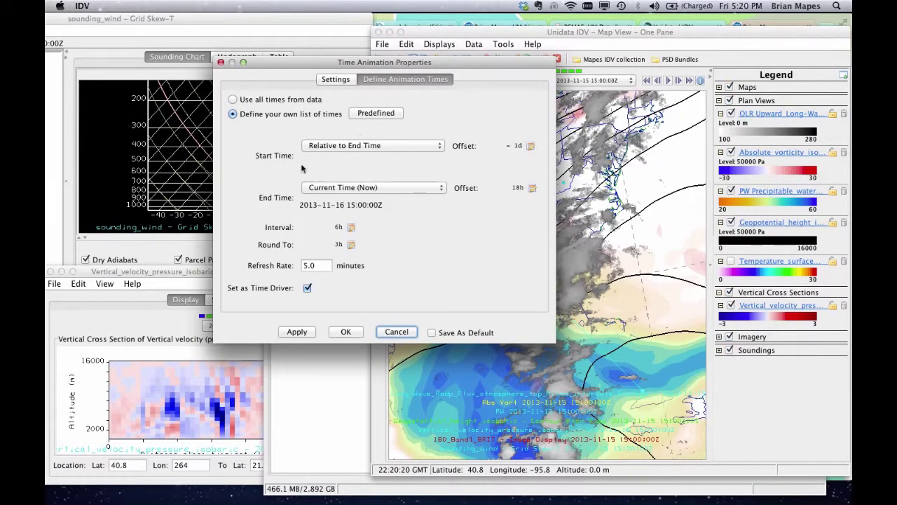
pyautogui.click(396, 331)
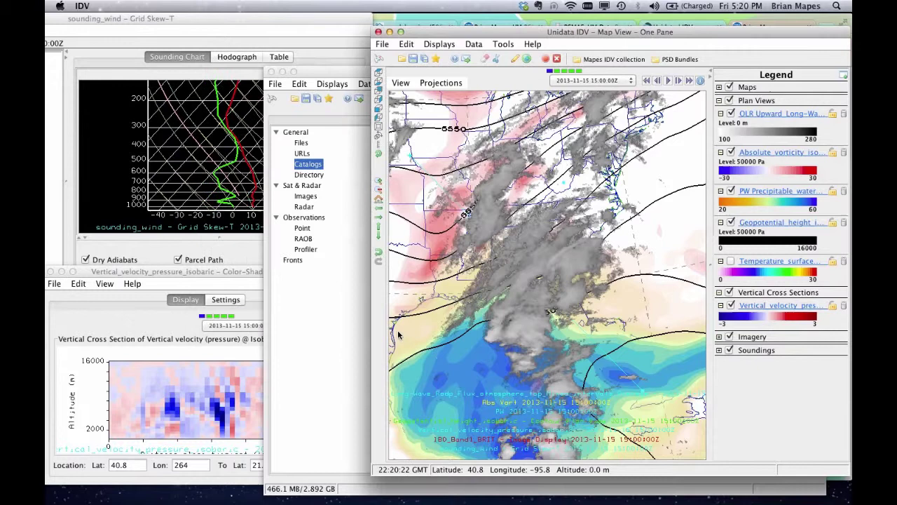
pyautogui.click(338, 324)
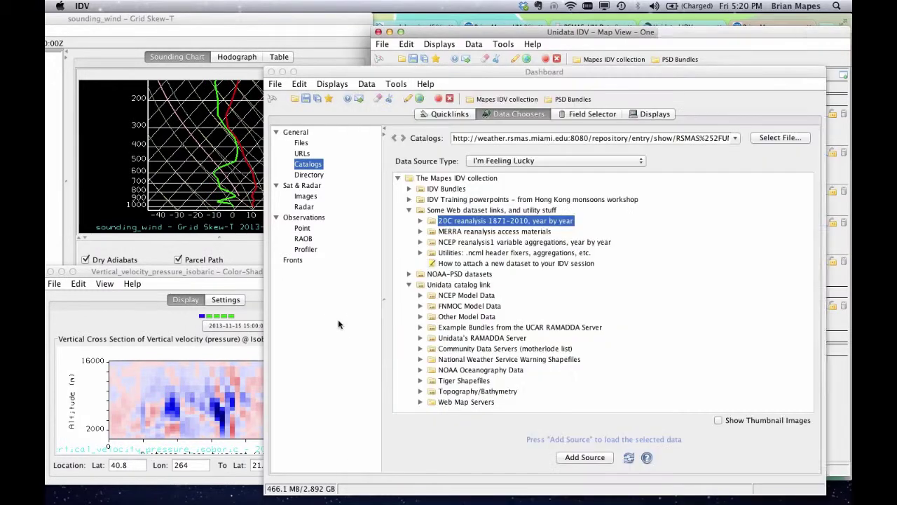
# - Choose the Formulas data source and select Grids > Time Steps > Accumulate from initial timestep
pyautogui.click(591, 114)
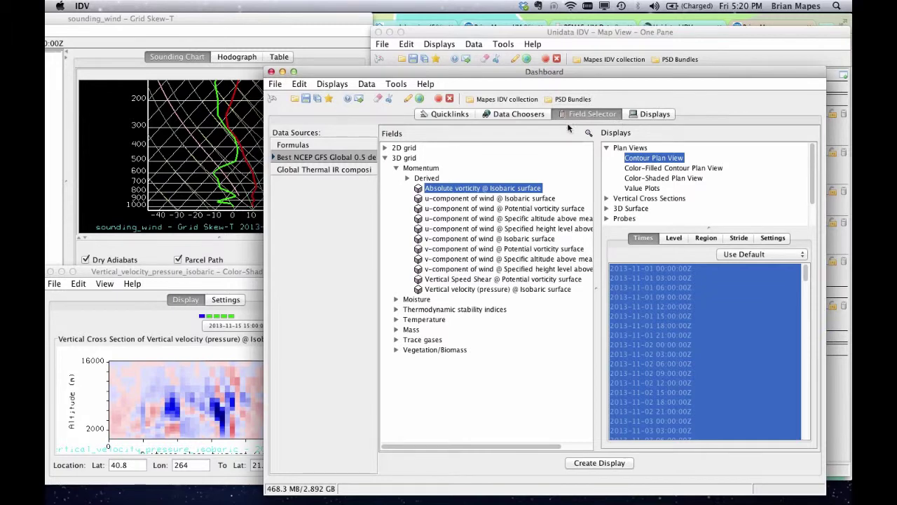
pyautogui.click(407, 179)
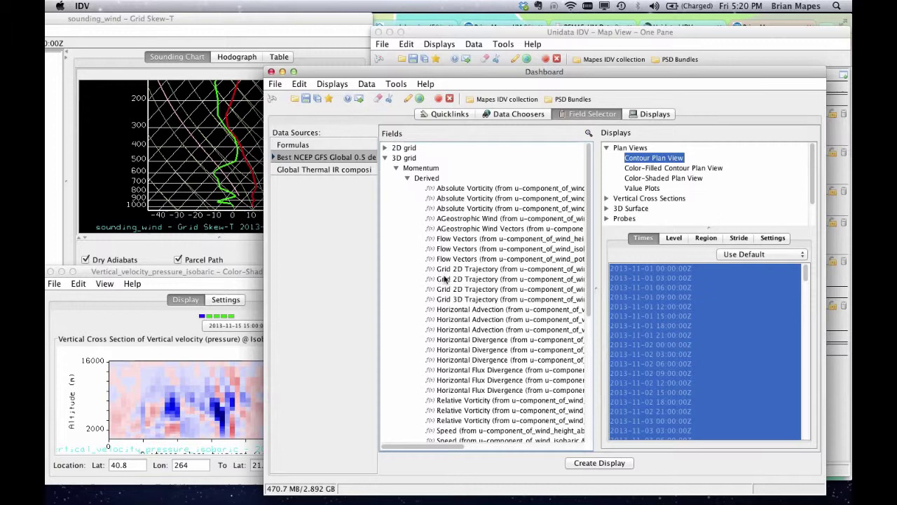
pyautogui.click(408, 179)
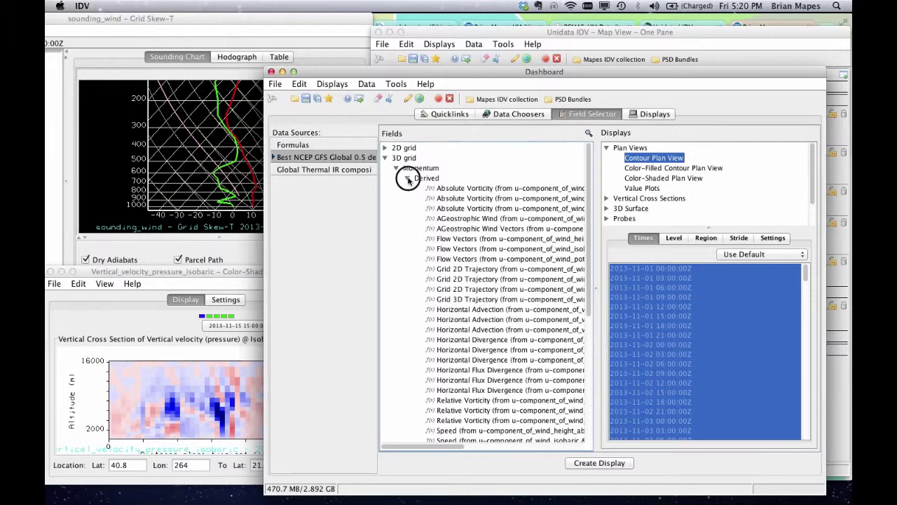
pyautogui.click(369, 144)
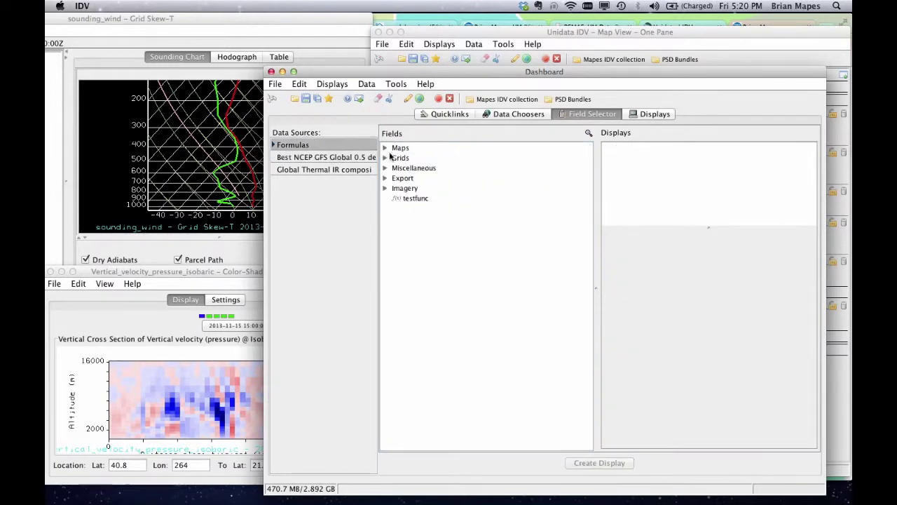
pyautogui.click(384, 157)
pyautogui.click(396, 167)
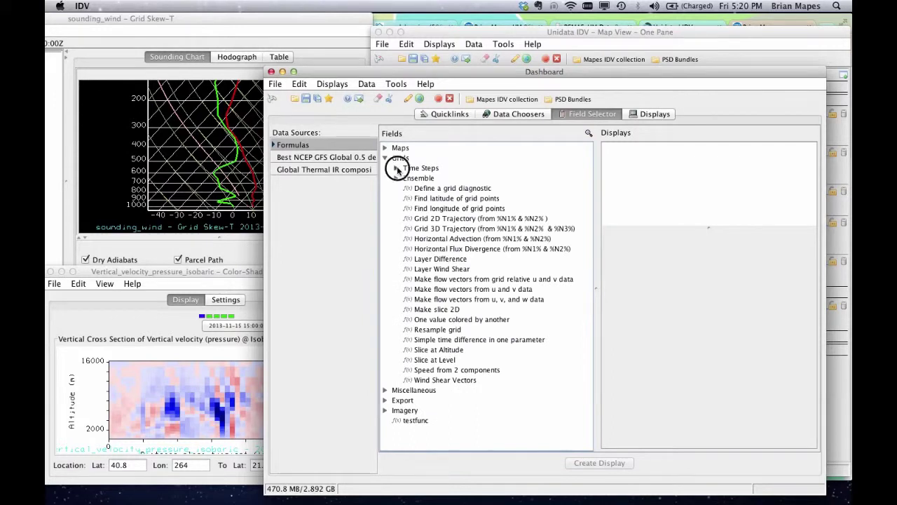
pyautogui.click(469, 180)
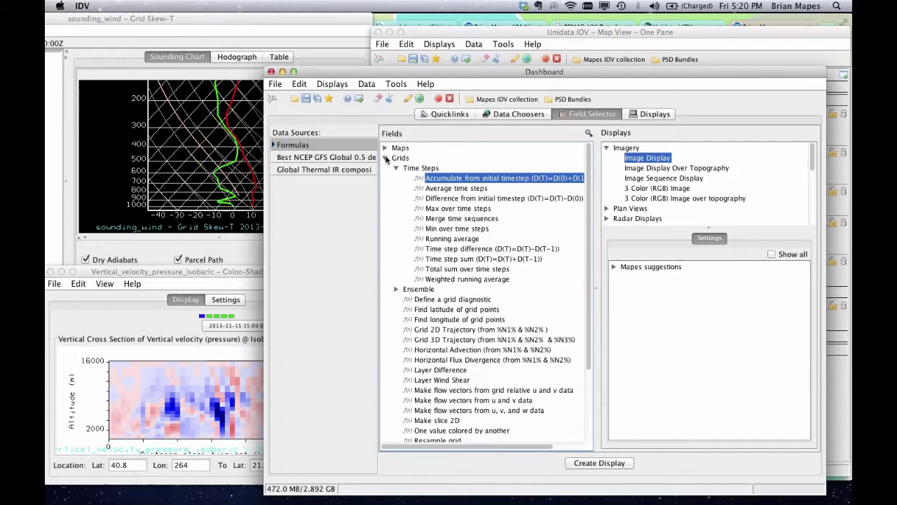
# - Select the NCEP GFS data source with a Color-Shaded Plan View display
pyautogui.click(318, 159)
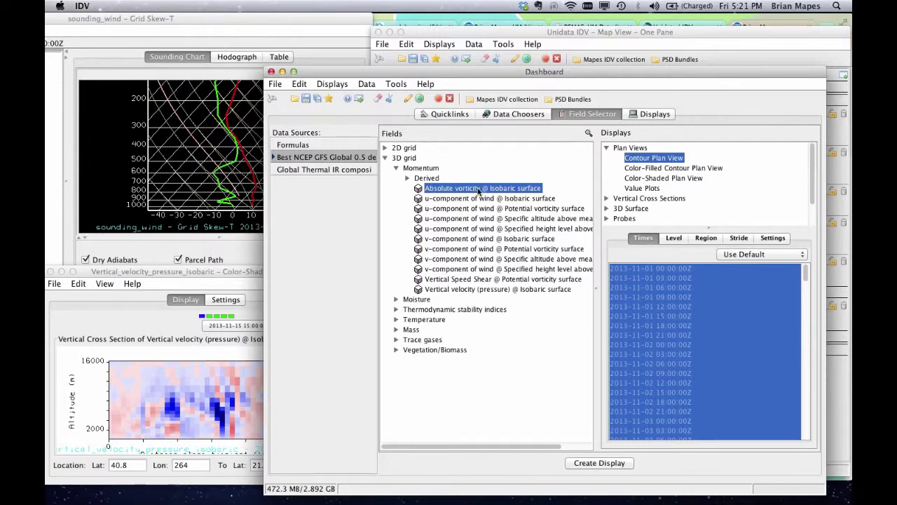
pyautogui.click(657, 170)
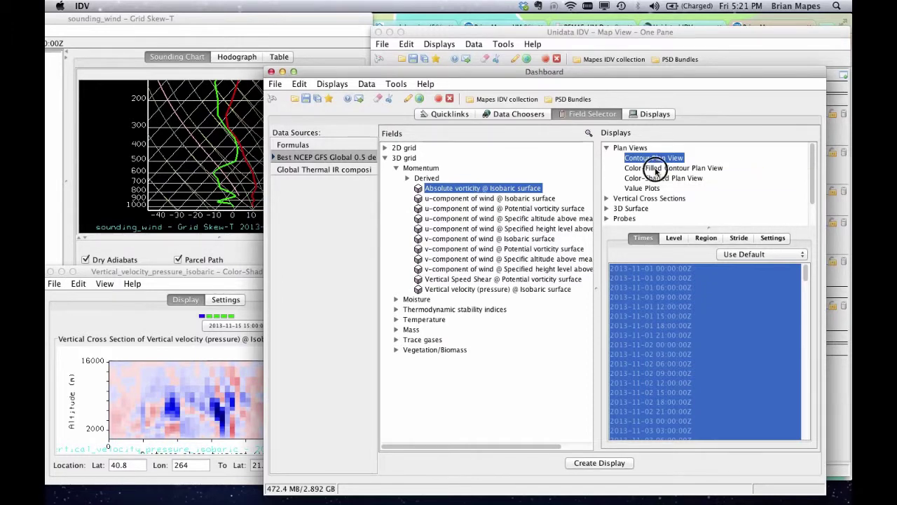
pyautogui.click(656, 179)
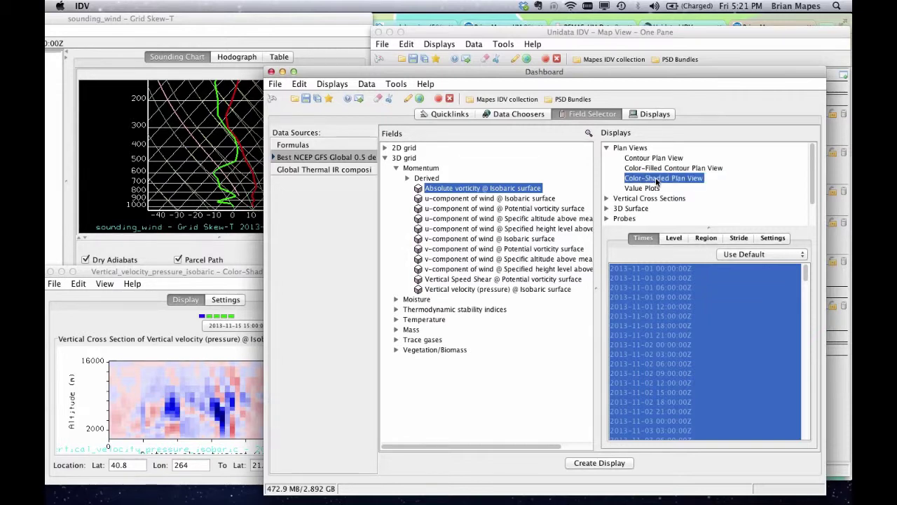
# - Turn on the Temperature surface layer in the Map View legend
pyautogui.click(675, 51)
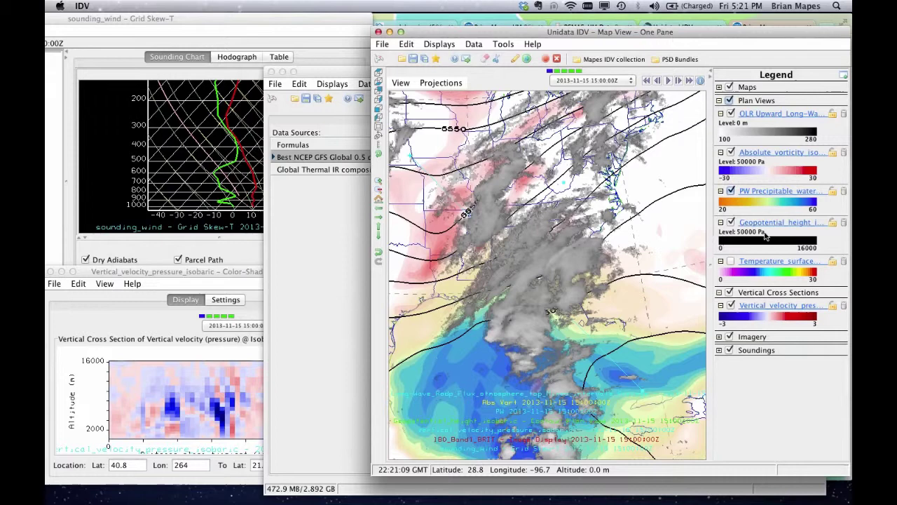
pyautogui.click(731, 262)
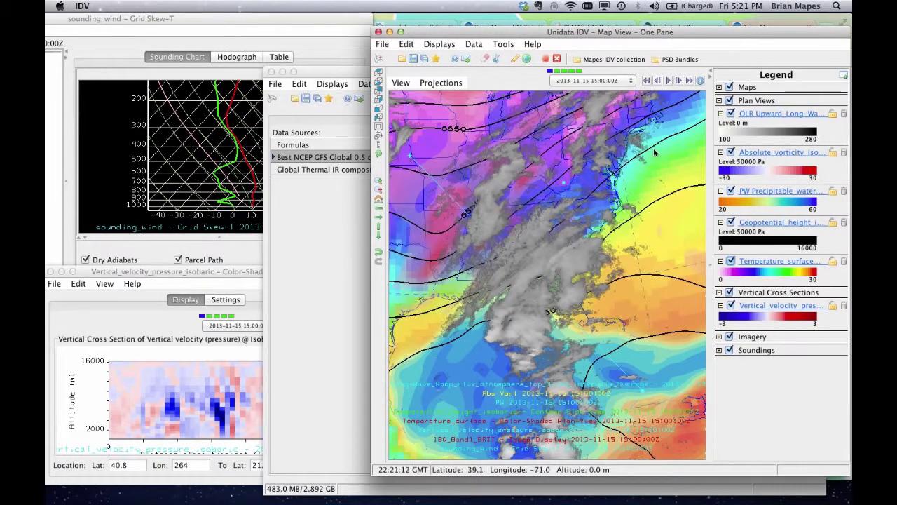
pyautogui.click(344, 262)
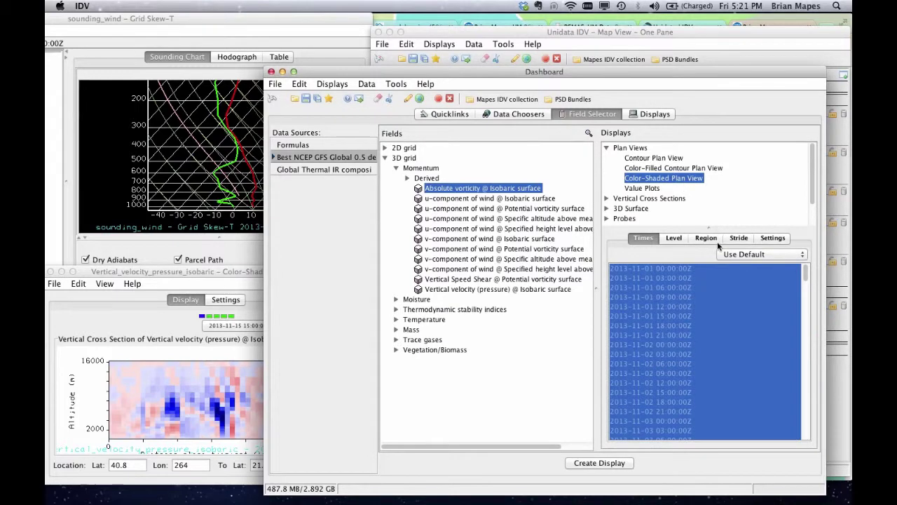
# - Browse cross-section, probe and Hovmoller display types, then choose Color-Filled Contour Plan View for vorticity
pyautogui.doubleClick(630, 197)
pyautogui.scroll(-3, 624, 184)
pyautogui.doubleClick(622, 180)
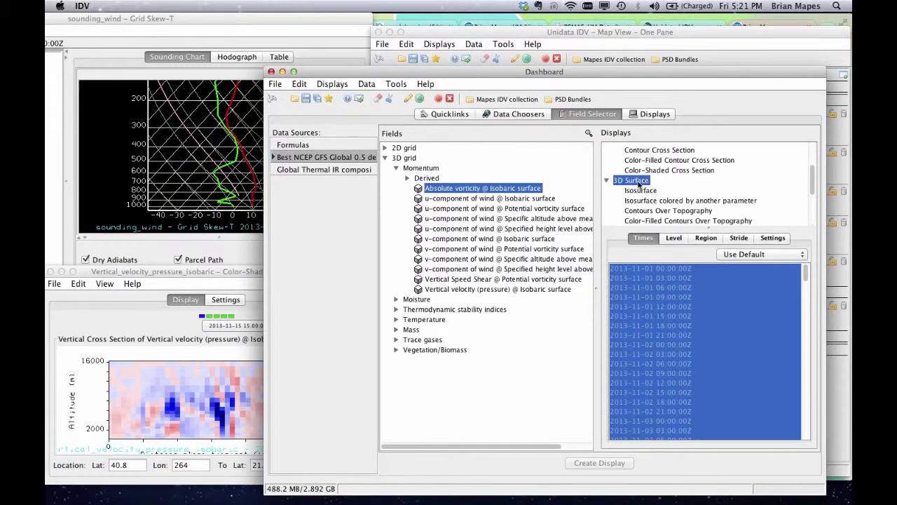
pyautogui.scroll(-4, 624, 186)
pyautogui.doubleClick(628, 191)
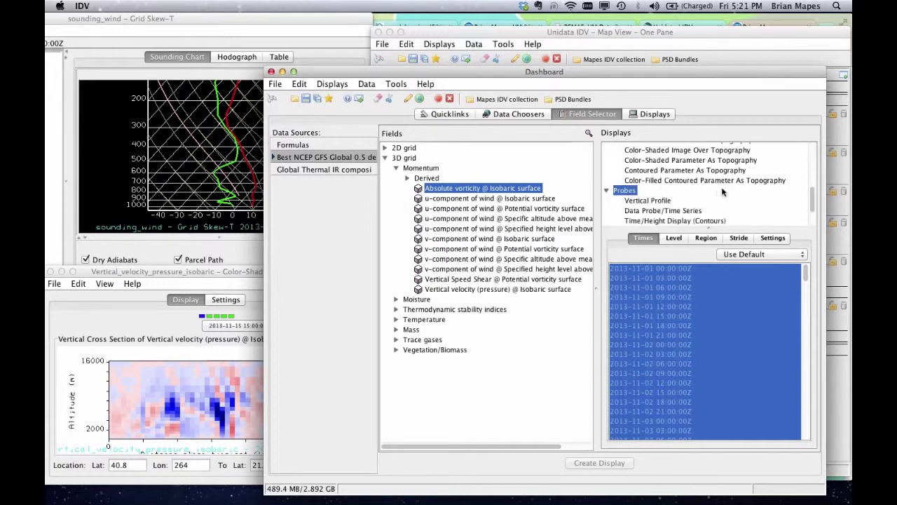
pyautogui.scroll(-3, 723, 192)
pyautogui.doubleClick(630, 200)
pyautogui.scroll(-3, 726, 188)
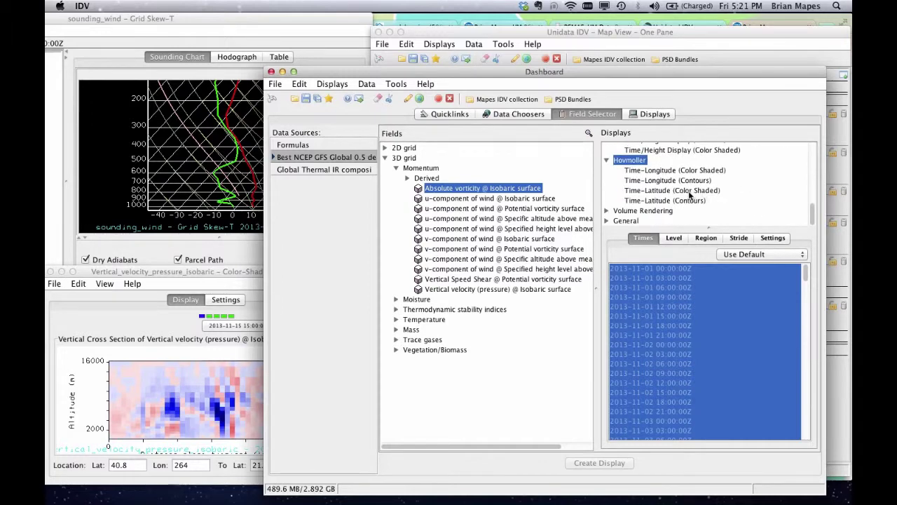
pyautogui.scroll(15, 705, 184)
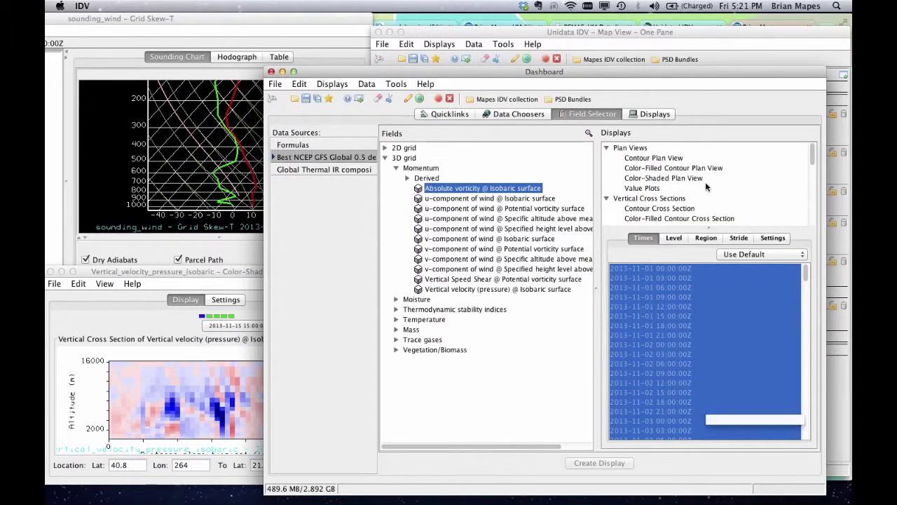
pyautogui.click(658, 179)
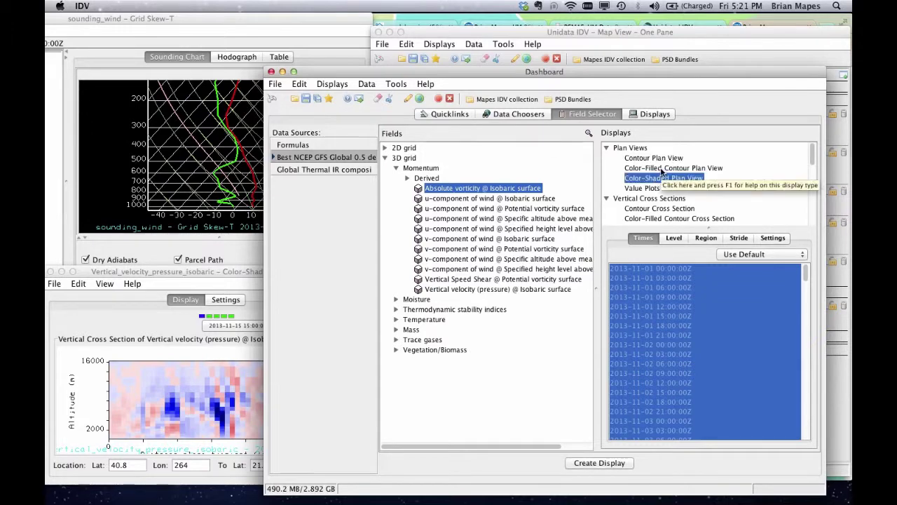
pyautogui.click(662, 168)
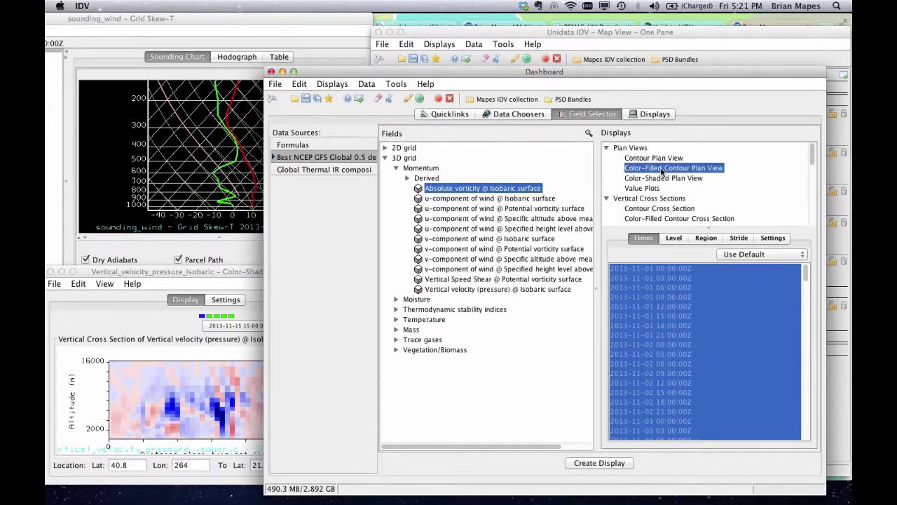
# - Change the vorticity display's times from Use Default to Match Time Driver
pyautogui.click(756, 254)
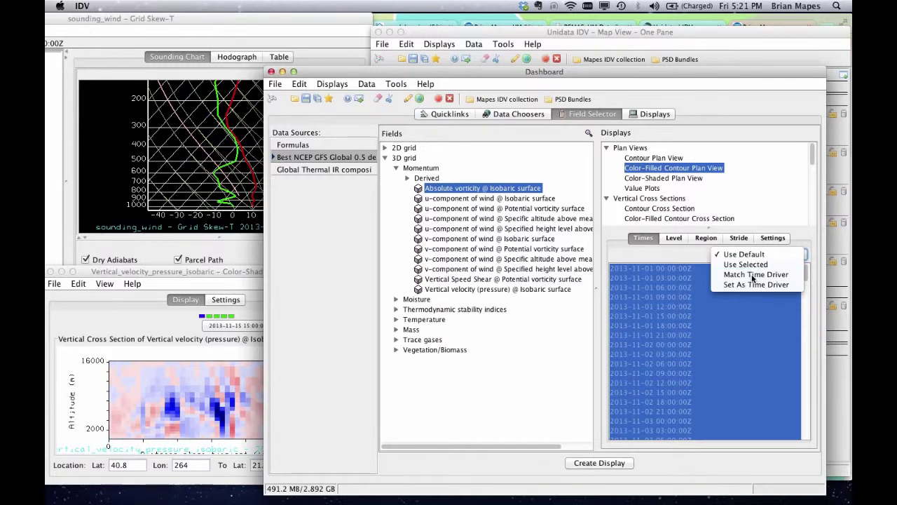
pyautogui.click(755, 275)
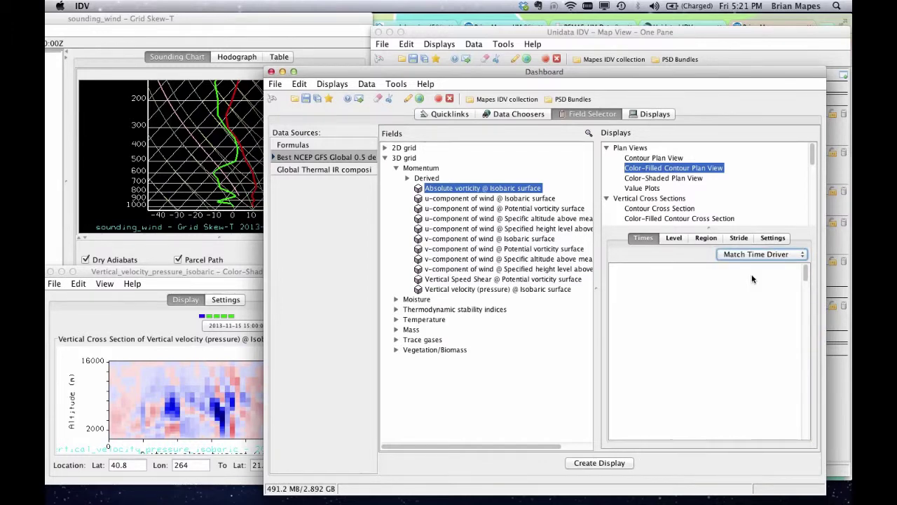
pyautogui.click(750, 255)
pyautogui.click(750, 255)
pyautogui.click(751, 256)
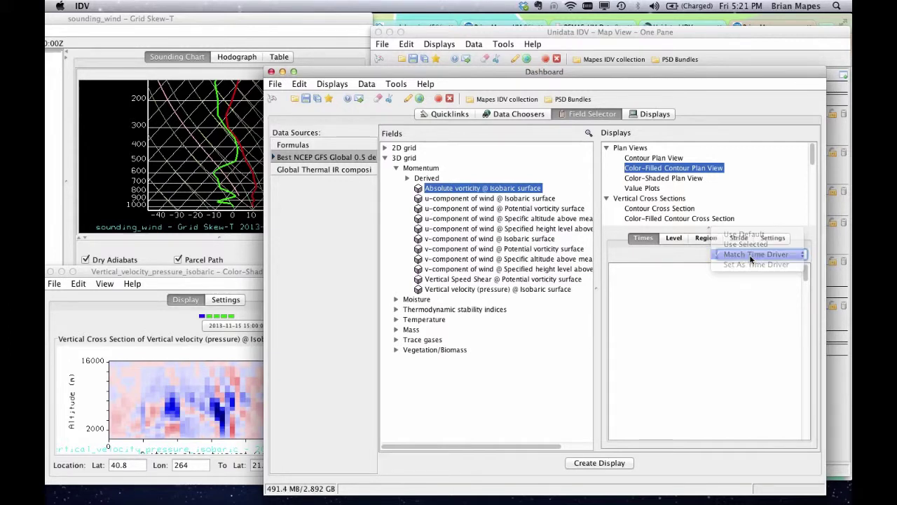
pyautogui.click(750, 254)
pyautogui.click(751, 256)
pyautogui.click(677, 260)
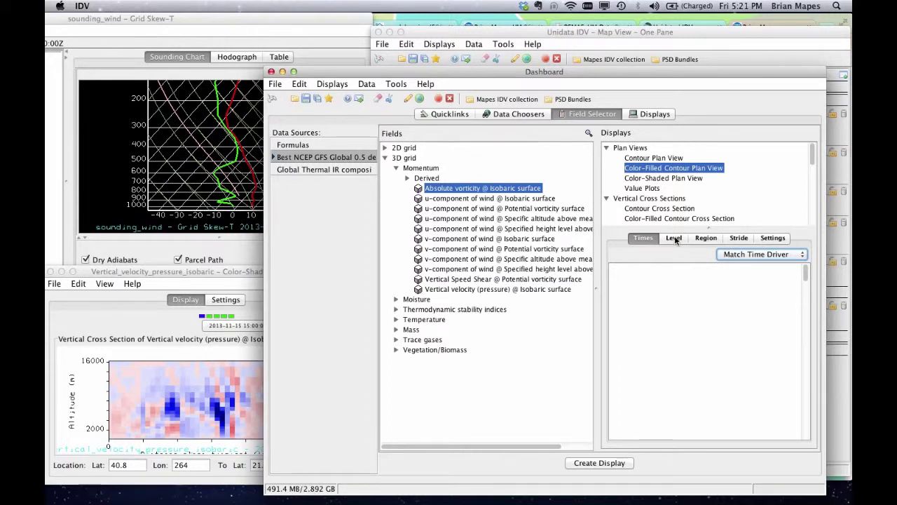
# - Select the vertical levels from 100000 Pa through 25000 Pa
pyautogui.click(674, 238)
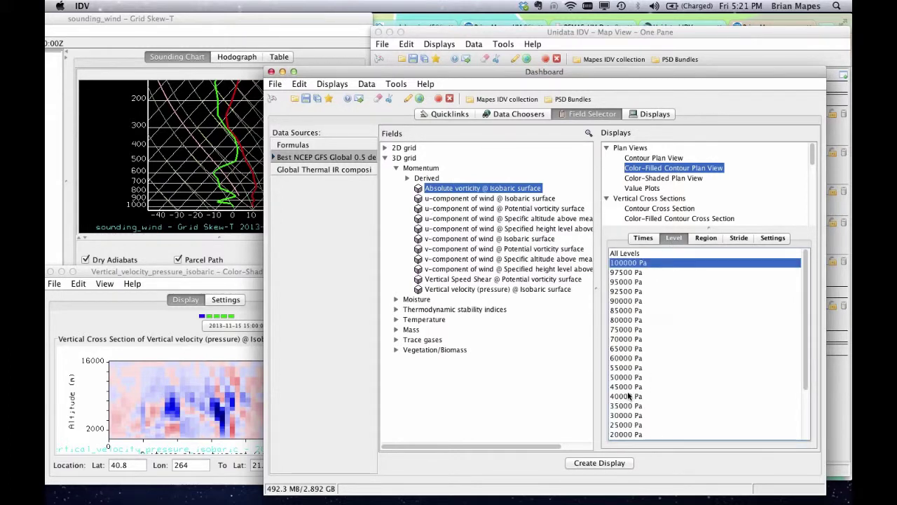
pyautogui.click(626, 433)
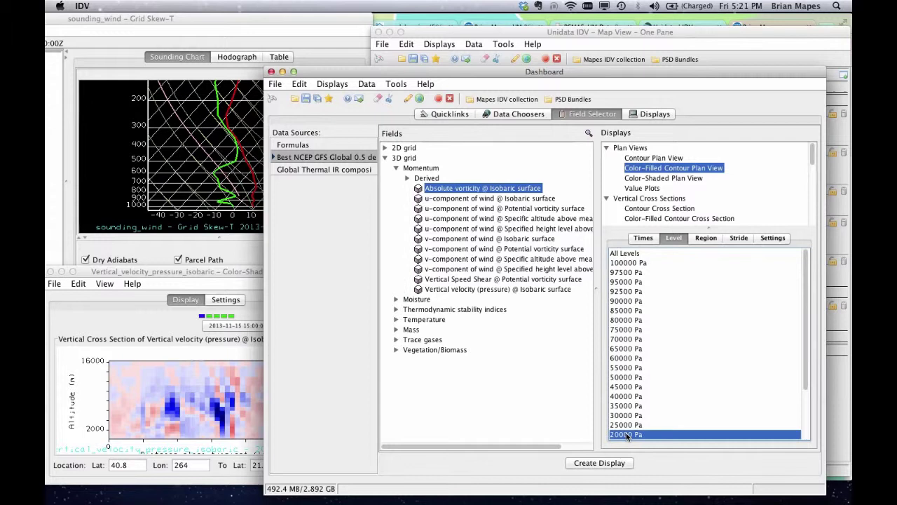
pyautogui.click(627, 264)
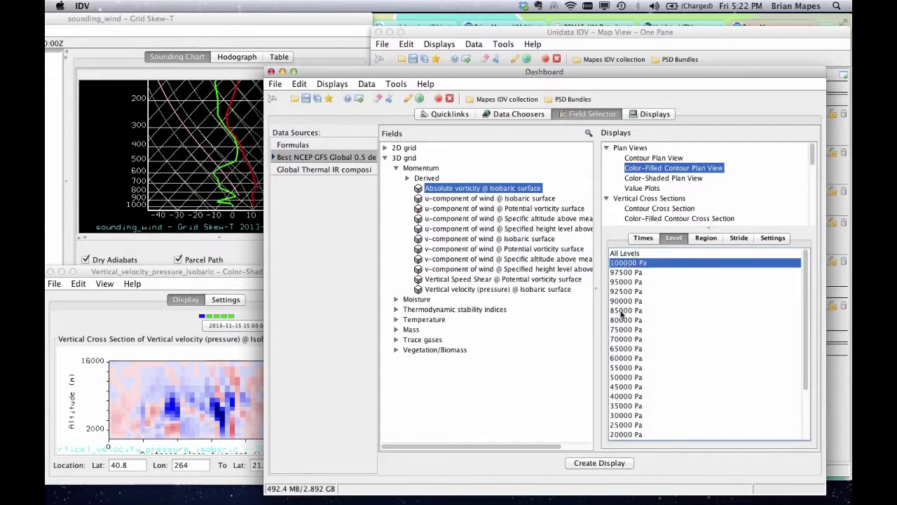
pyautogui.click(625, 424)
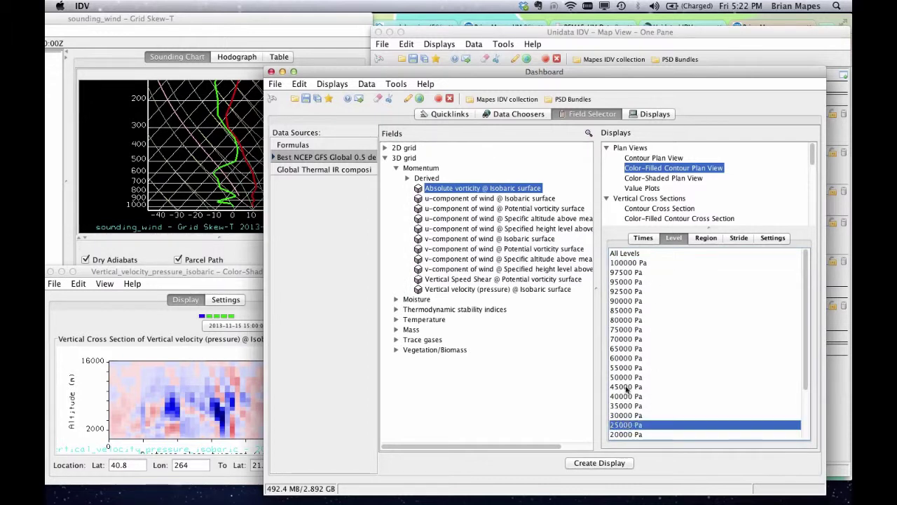
pyautogui.keyDown('shift'); pyautogui.click(646, 263); pyautogui.keyUp('shift')
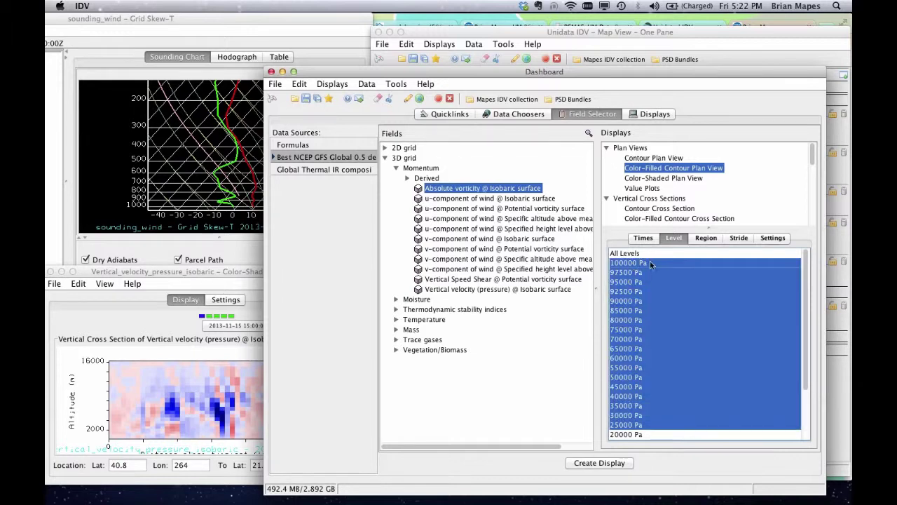
# - Review Region and Stride settings, leaving stride on Use Default
pyautogui.click(706, 237)
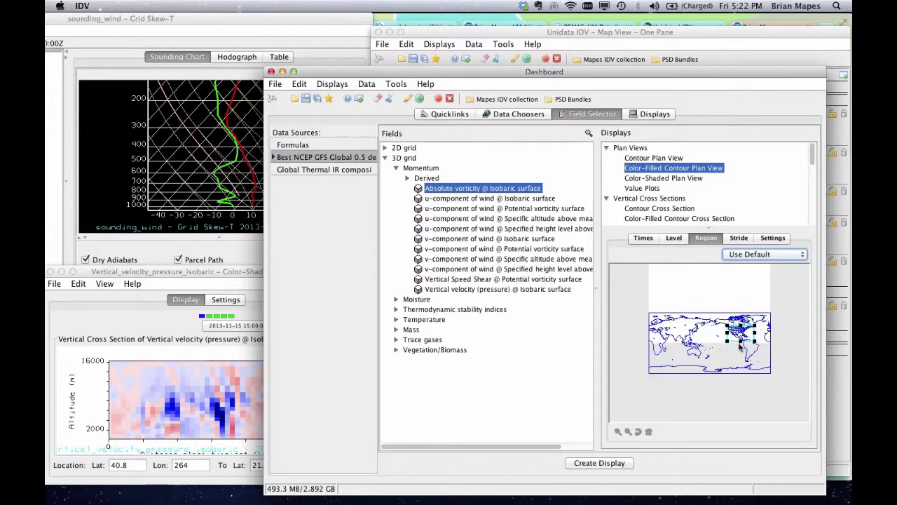
pyautogui.click(738, 237)
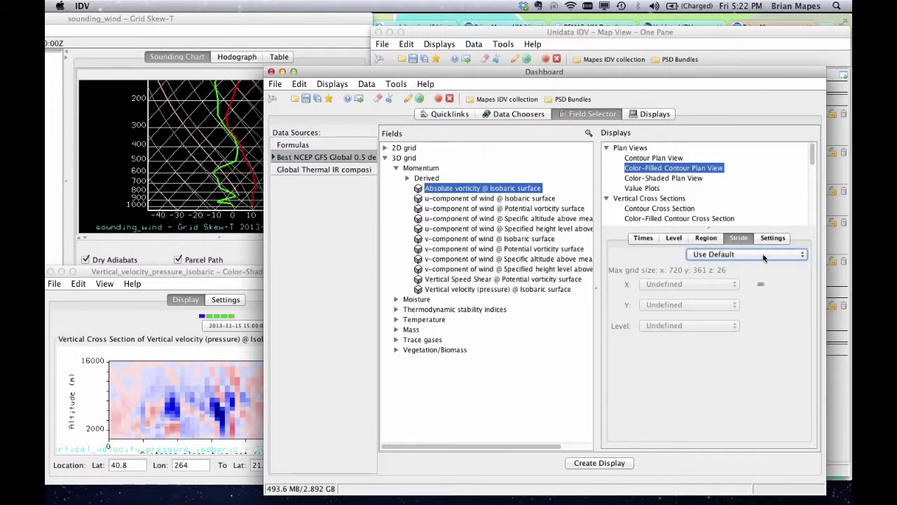
pyautogui.click(764, 255)
pyautogui.click(754, 268)
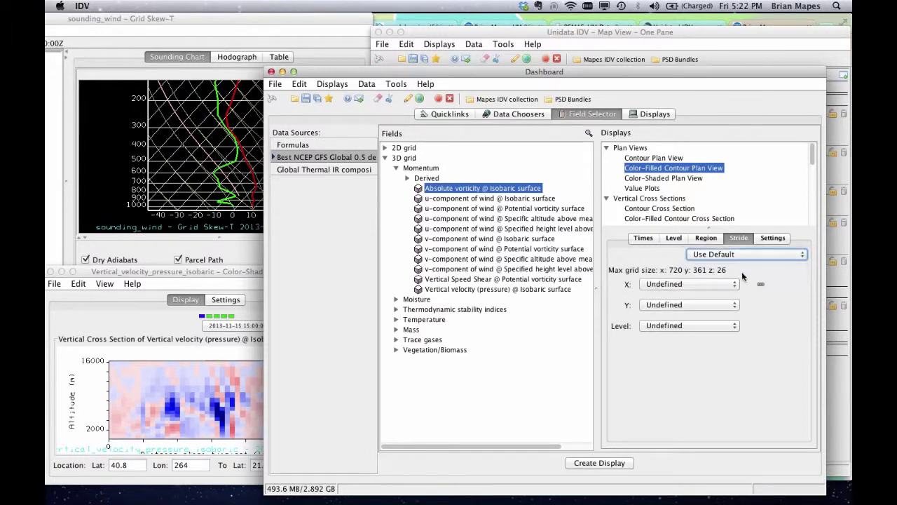
pyautogui.click(710, 284)
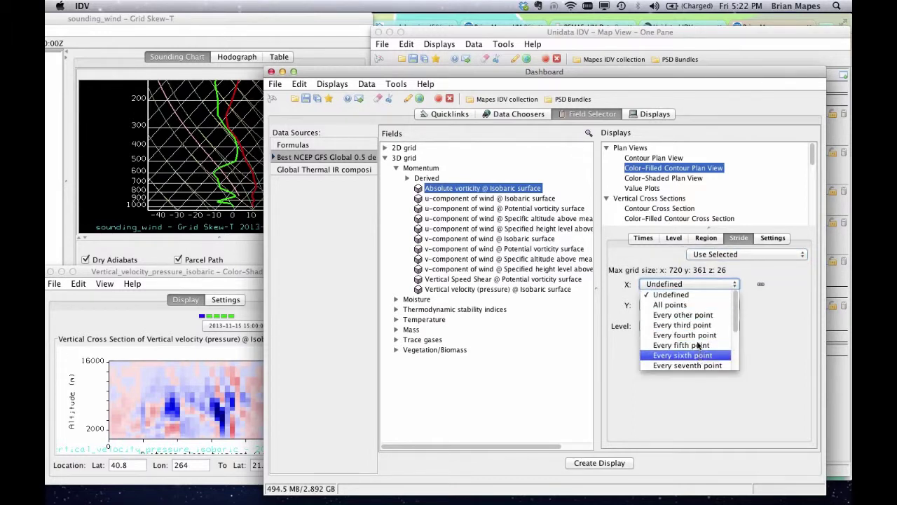
pyautogui.click(759, 255)
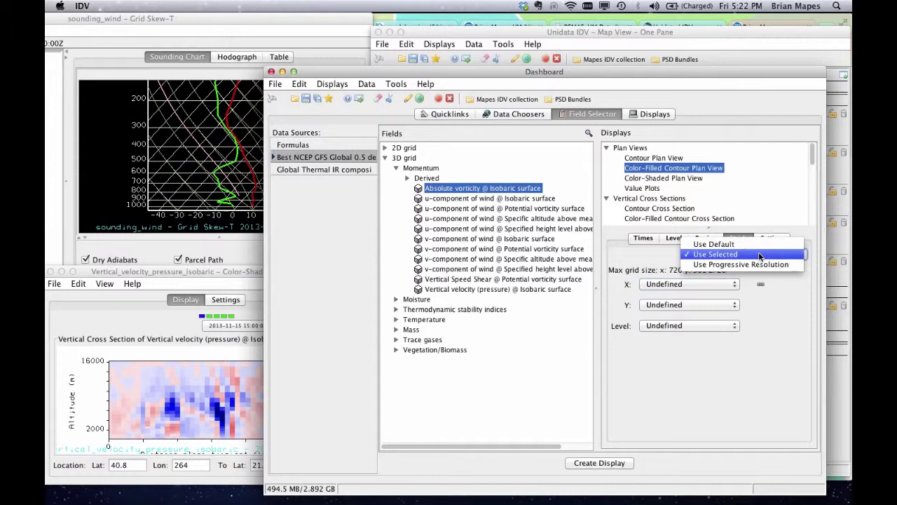
pyautogui.click(752, 244)
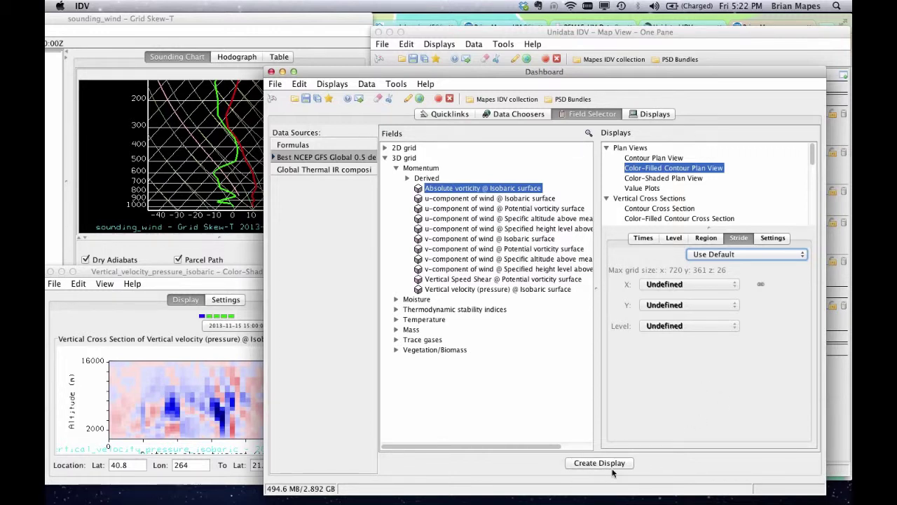
# - On the Settings tab, expand Mapes suggestions to inspect the Rainfall rate entry, then collapse the group
pyautogui.click(774, 238)
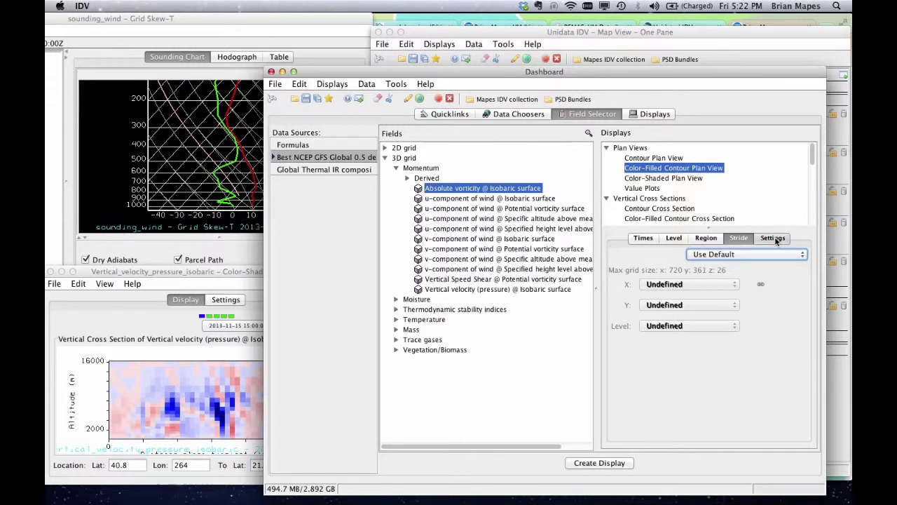
pyautogui.click(613, 268)
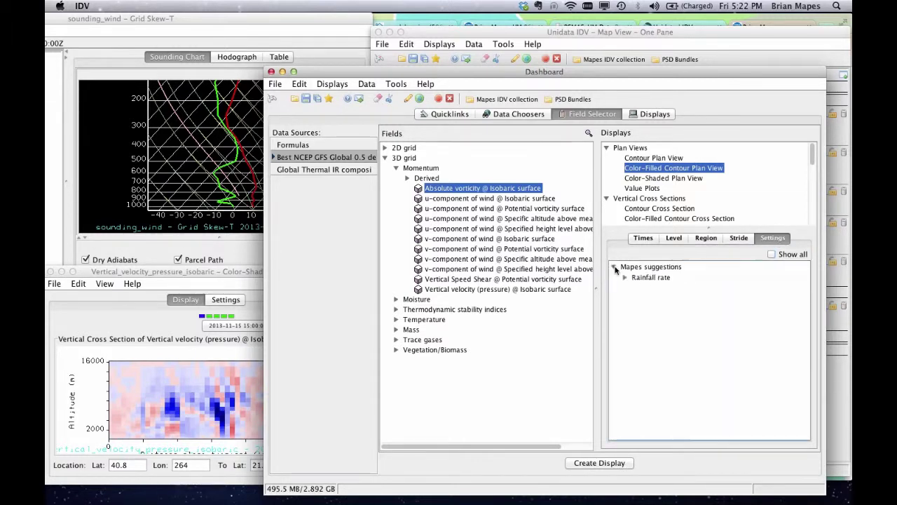
pyautogui.click(625, 278)
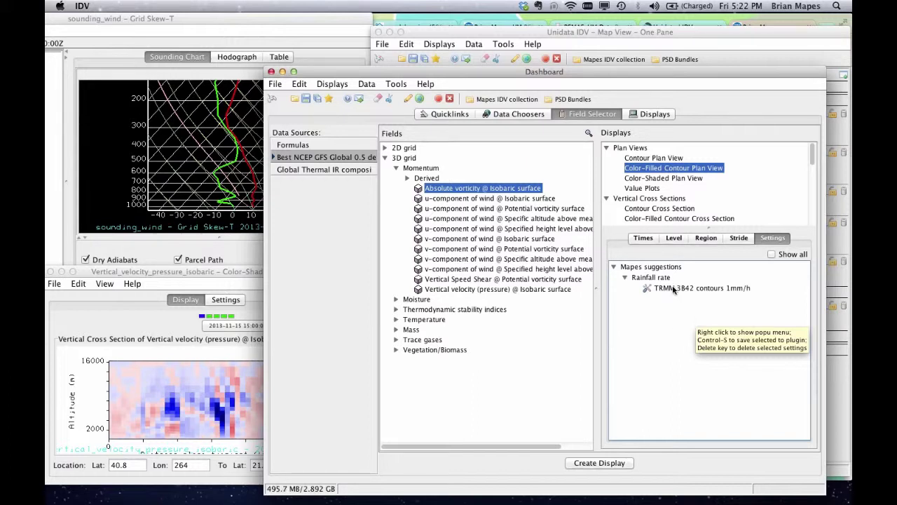
pyautogui.click(614, 266)
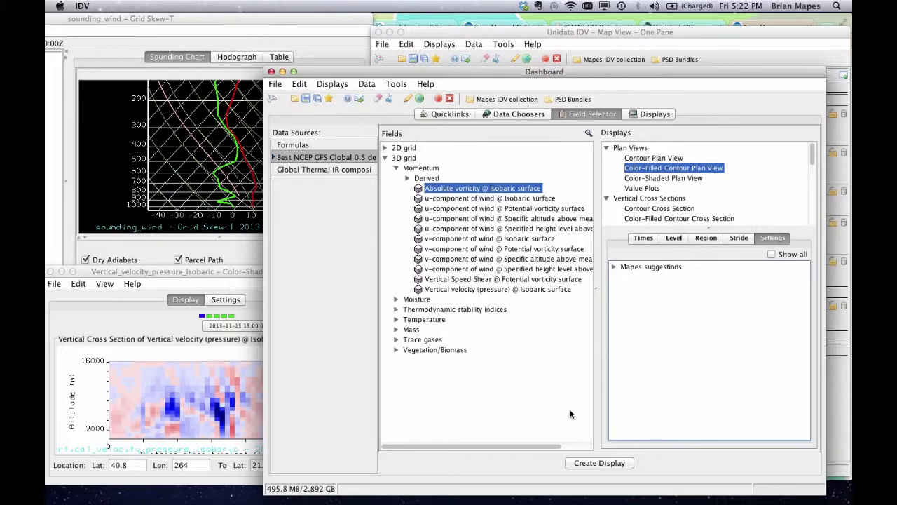
# - Open the Absolute vorticity display's controls from the Dashboard's Displays list
pyautogui.click(536, 113)
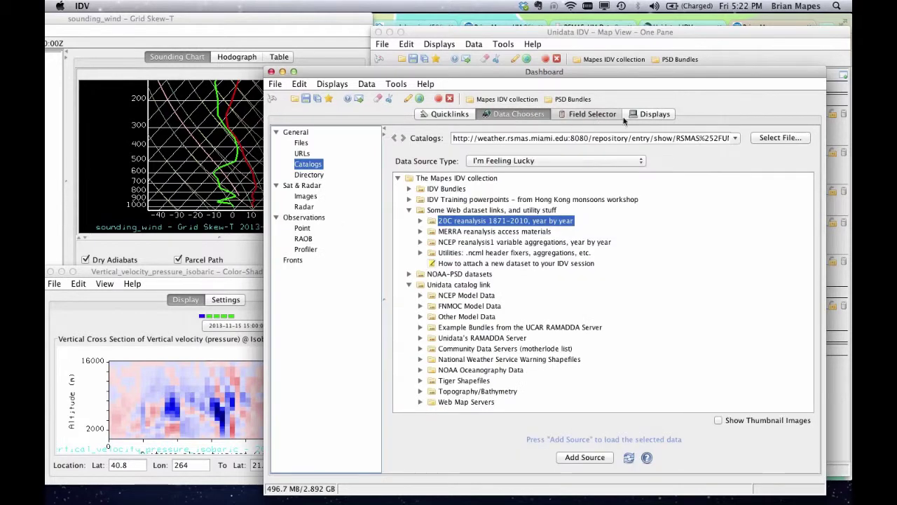
pyautogui.click(592, 114)
pyautogui.click(650, 115)
pyautogui.click(726, 31)
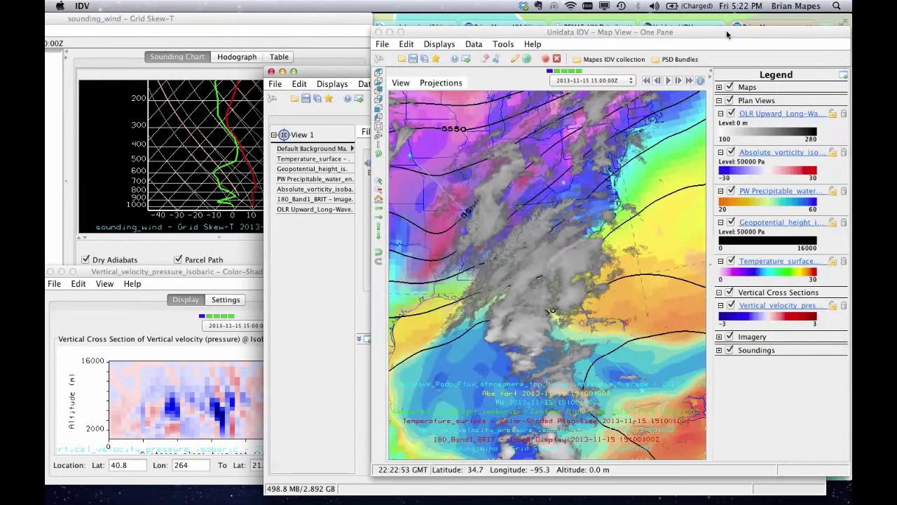
pyautogui.click(771, 153)
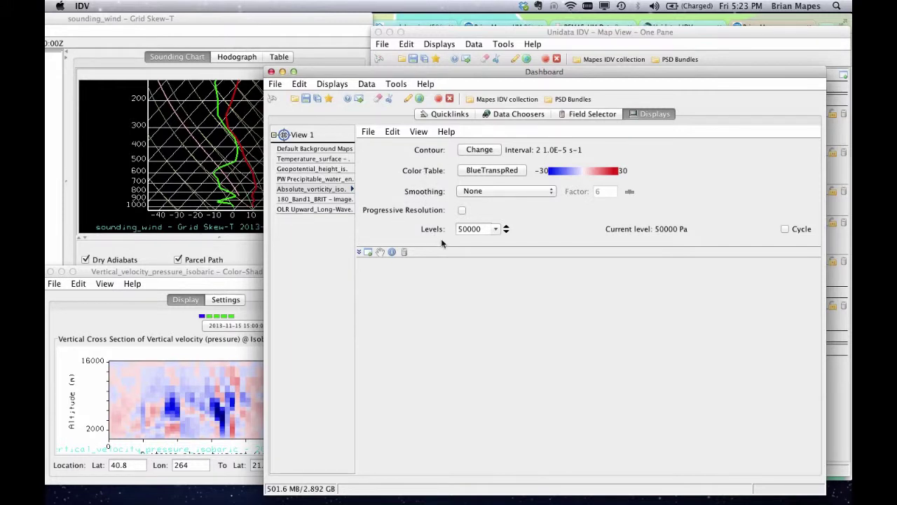
# - Keep the level at 50000 Pa, apply the Mapes purplehaze color table, and return to the map
pyautogui.click(495, 229)
pyautogui.click(496, 230)
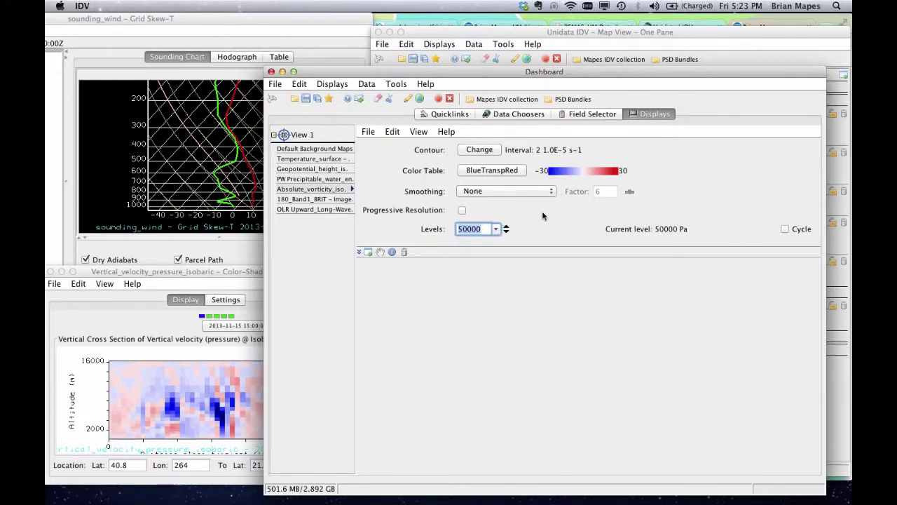
pyautogui.click(483, 170)
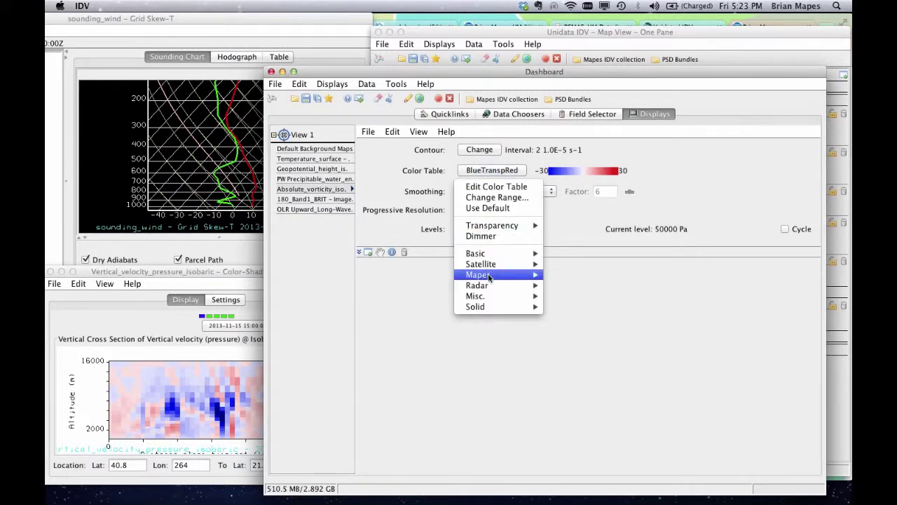
pyautogui.moveTo(490, 274)
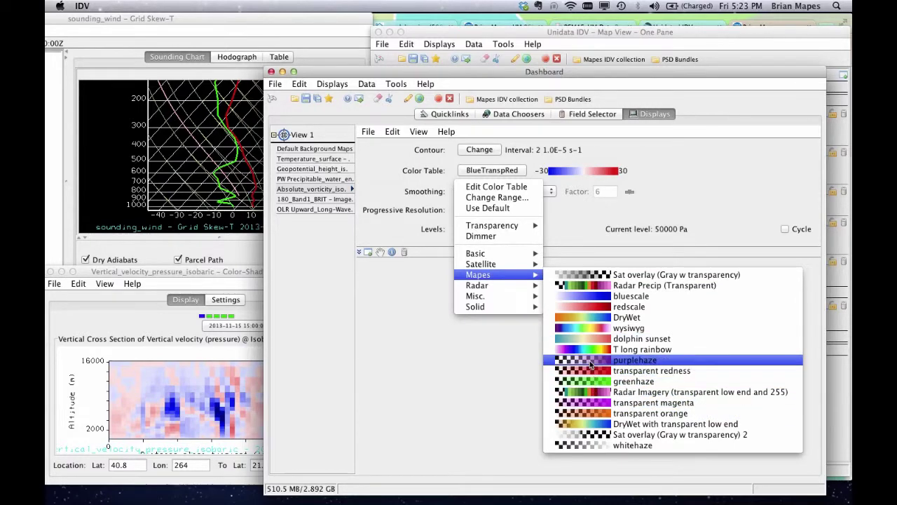
pyautogui.click(590, 361)
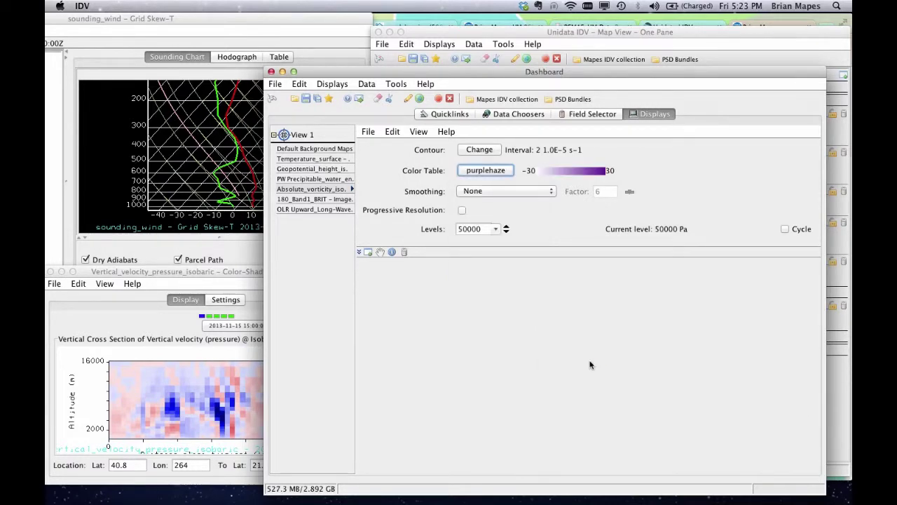
pyautogui.click(789, 47)
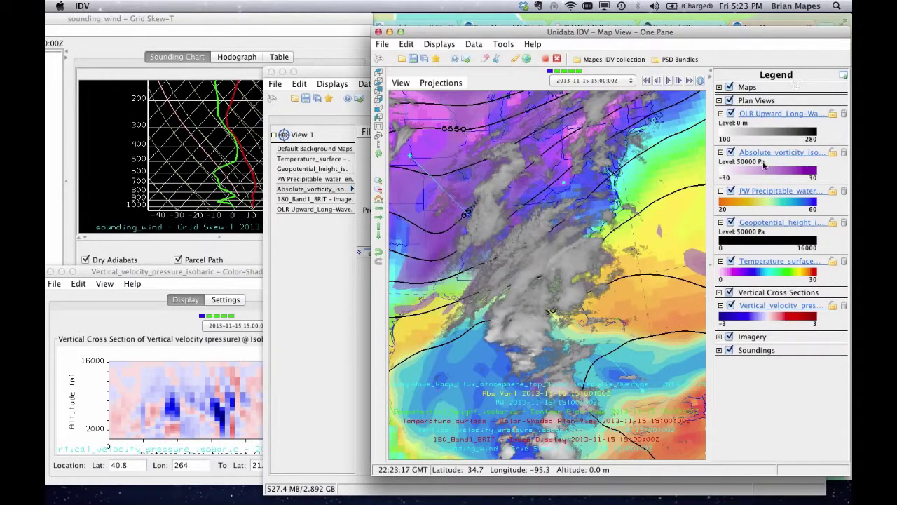
# - Hide the surface temperature layer and toggle the absolute vorticity layer off and back on
pyautogui.click(731, 260)
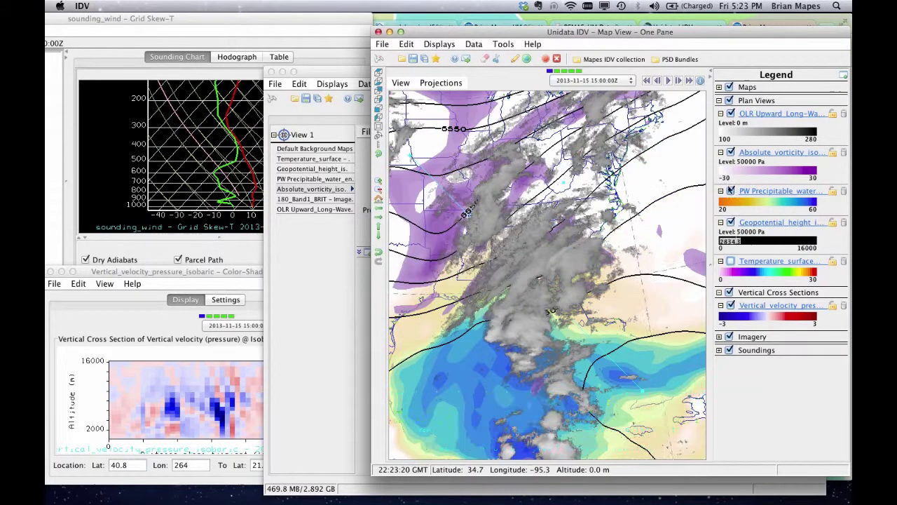
pyautogui.click(732, 152)
pyautogui.click(731, 152)
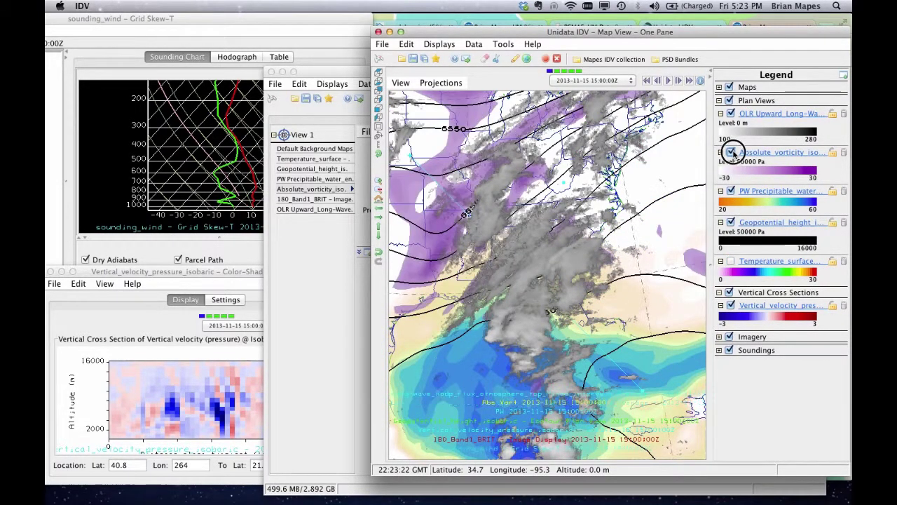
pyautogui.click(731, 152)
pyautogui.click(731, 152)
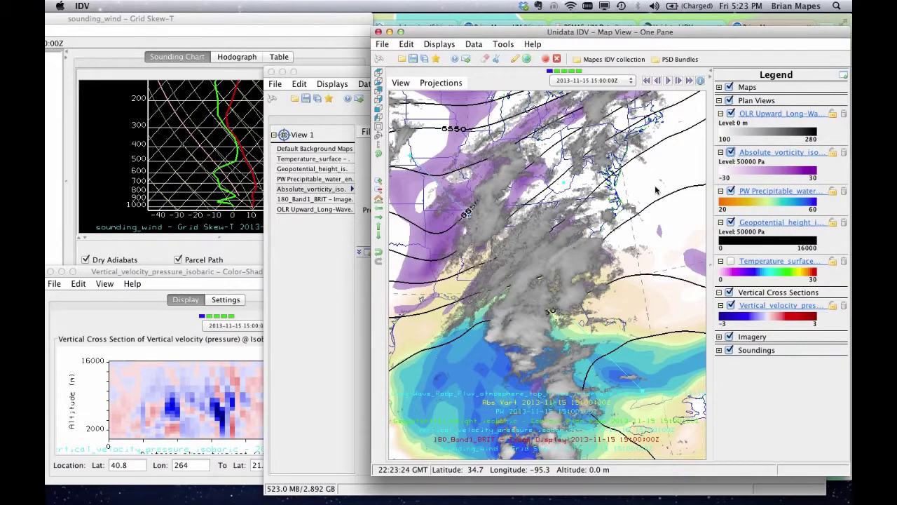
pyautogui.click(670, 82)
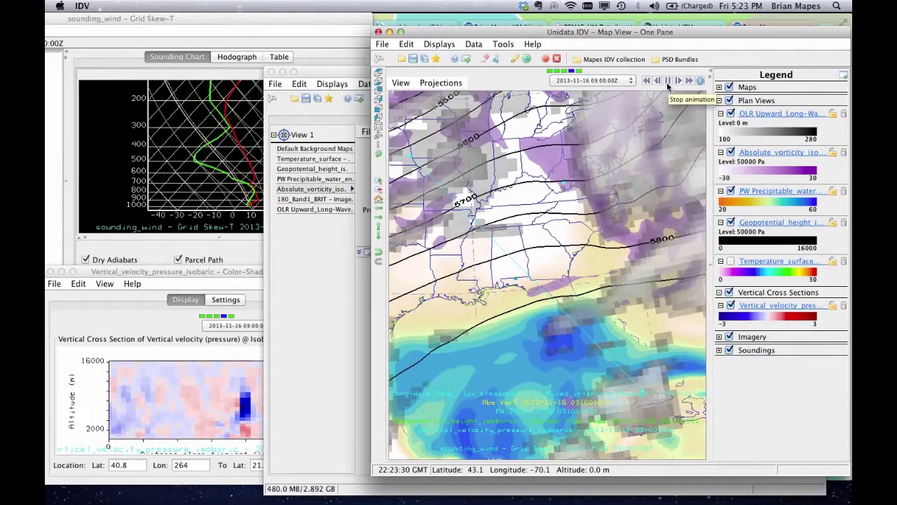
pyautogui.click(668, 82)
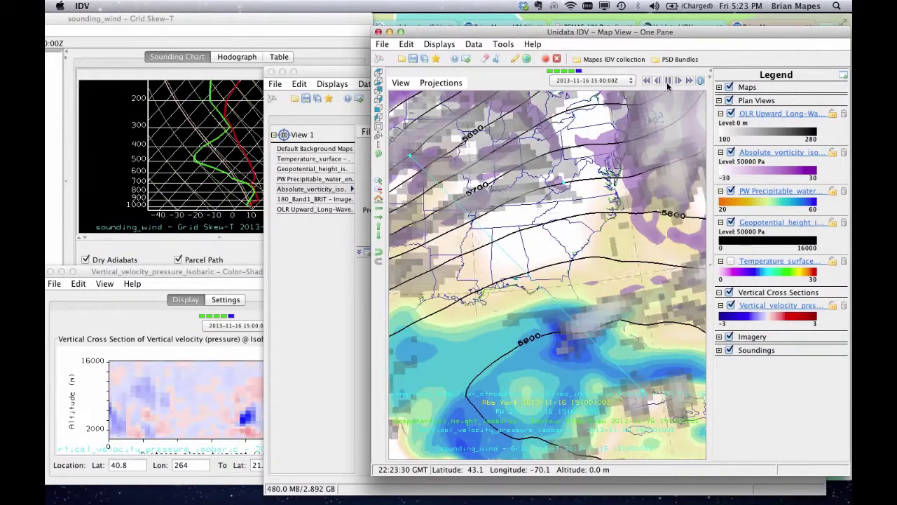
pyautogui.click(556, 72)
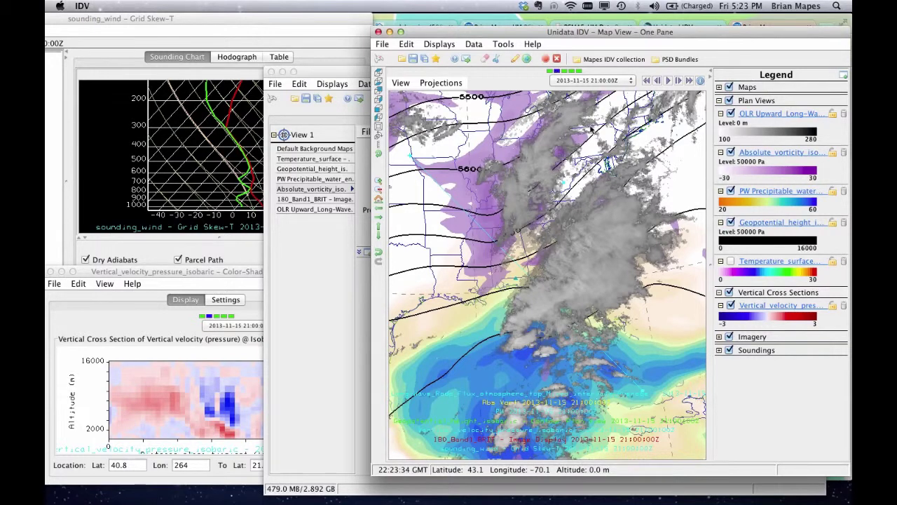
# - Set the precipitable water layer's vertical position to -0.63 and tilt the map to view the cross-section
pyautogui.click(762, 195)
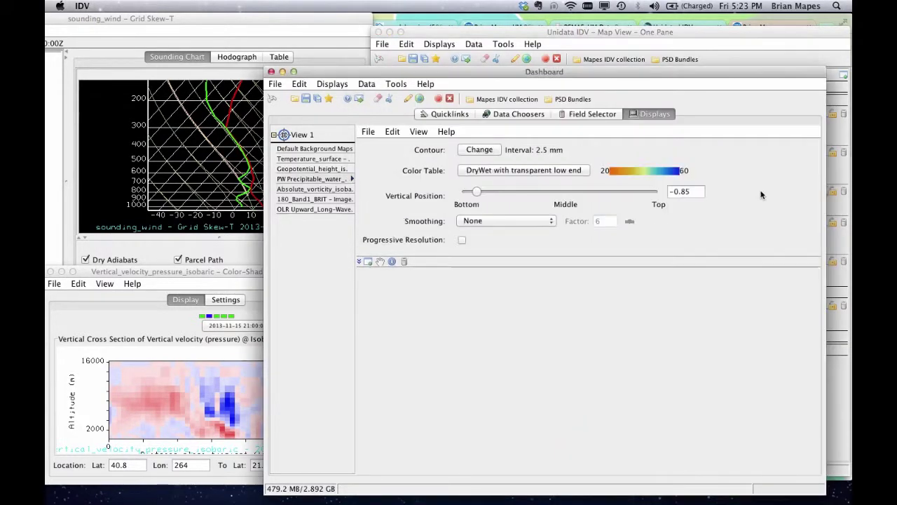
pyautogui.moveTo(476, 194); pyautogui.dragTo(500, 194)
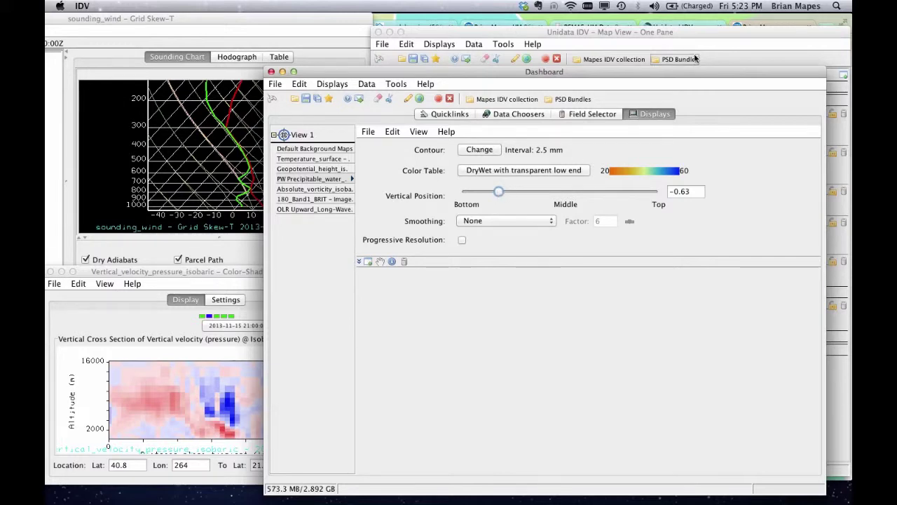
pyautogui.click(699, 32)
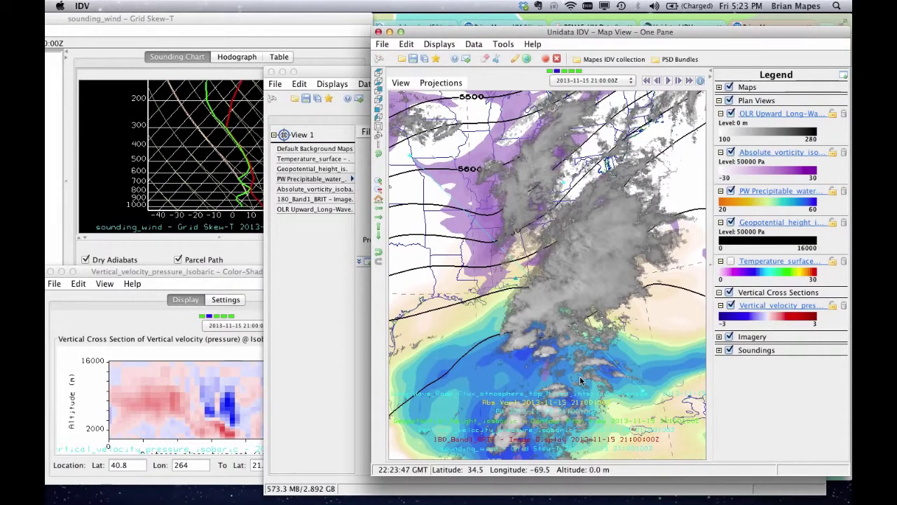
pyautogui.moveTo(580, 375); pyautogui.dragTo(531, 239)
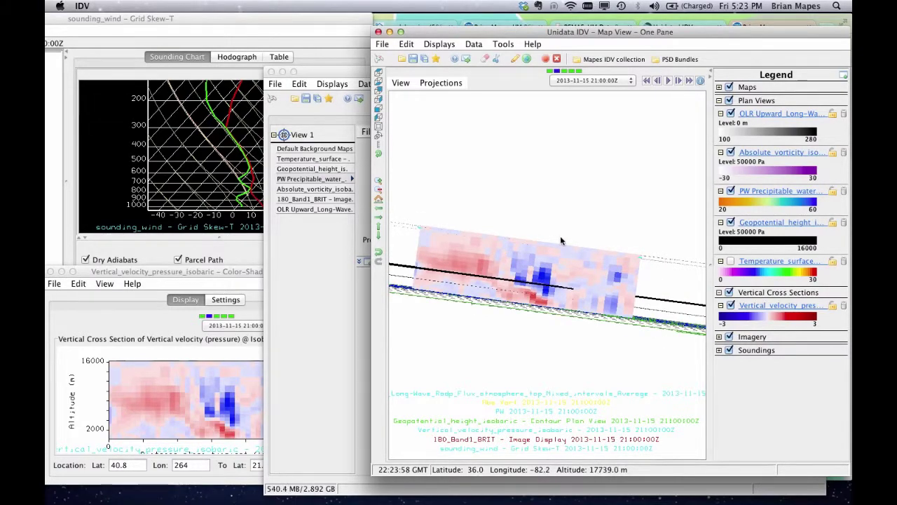
# - Rotate the map back to top-down and toggle the satellite imagery layer off and on, leaving it visible
pyautogui.moveTo(560, 236); pyautogui.dragTo(580, 417)
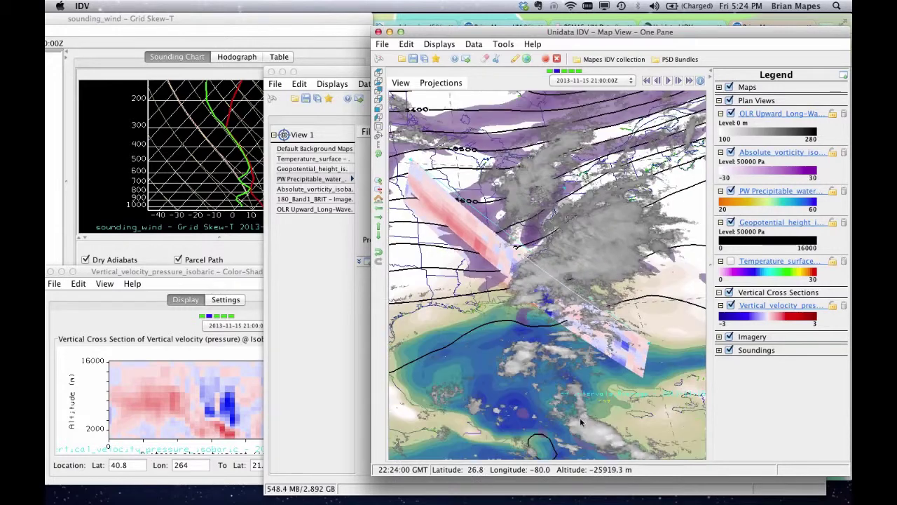
pyautogui.moveTo(586, 264); pyautogui.dragTo(550, 381)
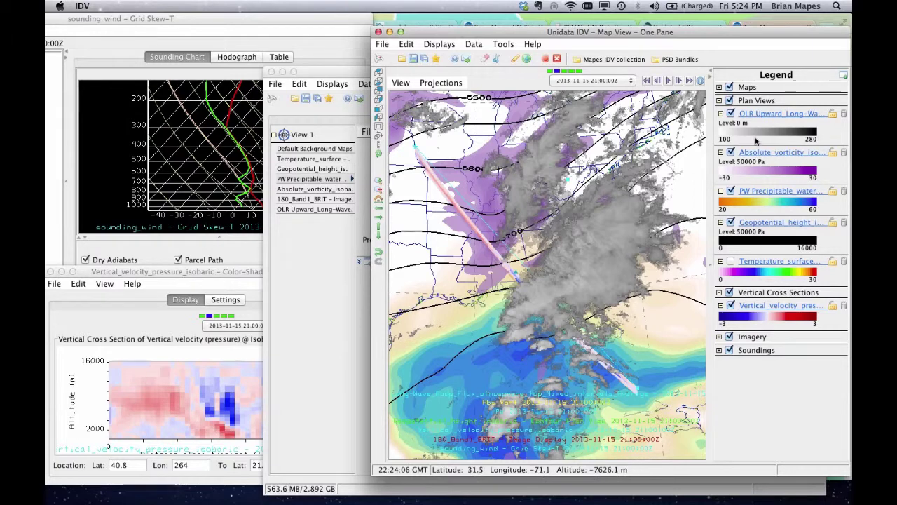
pyautogui.click(729, 336)
pyautogui.click(729, 336)
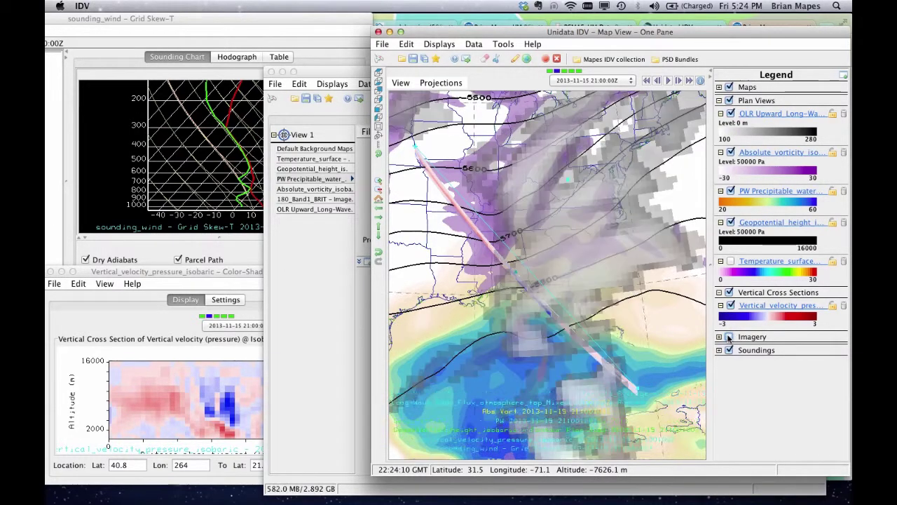
pyautogui.click(729, 337)
pyautogui.click(729, 336)
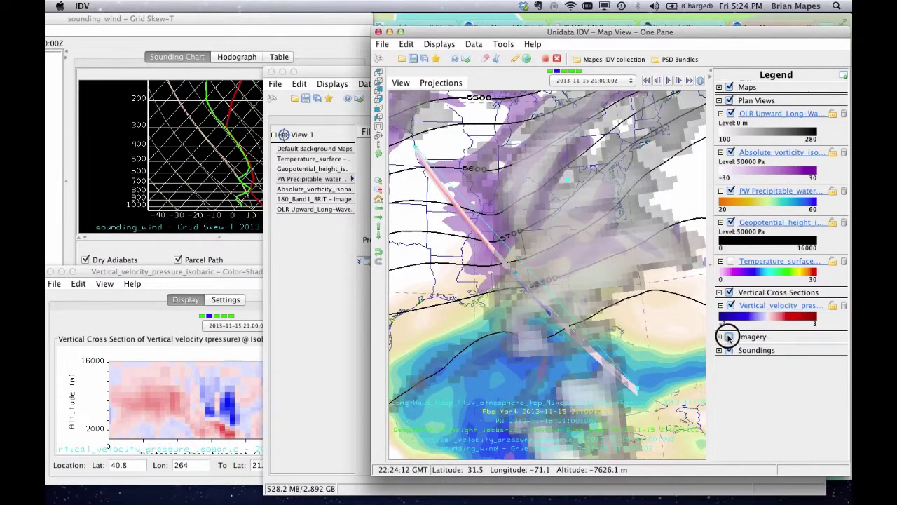
pyautogui.click(729, 337)
pyautogui.click(729, 337)
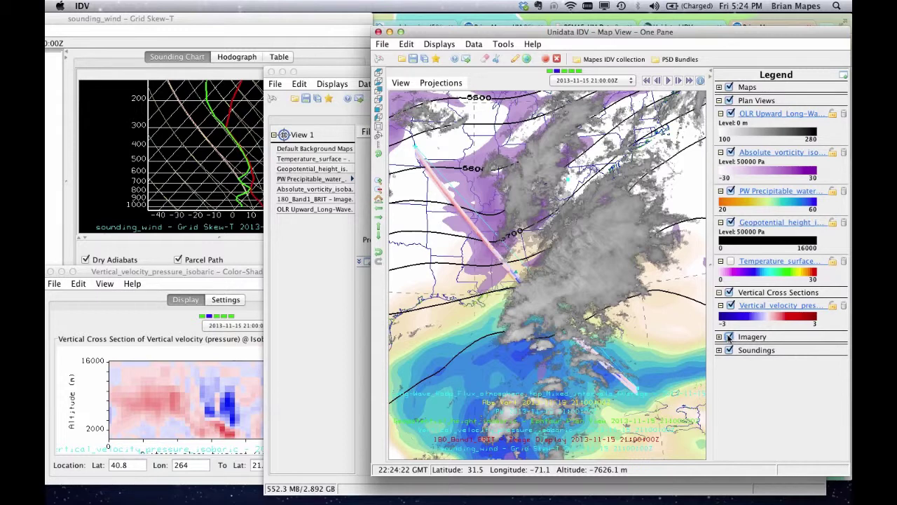
# - Bring the absolute vorticity layer to the front via View > Bring to Front and replay the animation
pyautogui.rightClick(755, 158)
pyautogui.moveTo(774, 201)
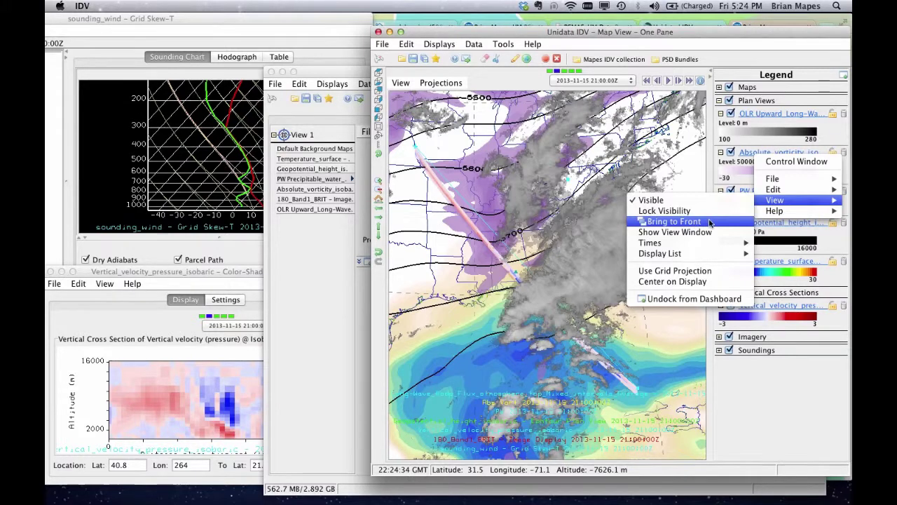
pyautogui.click(708, 222)
pyautogui.click(668, 81)
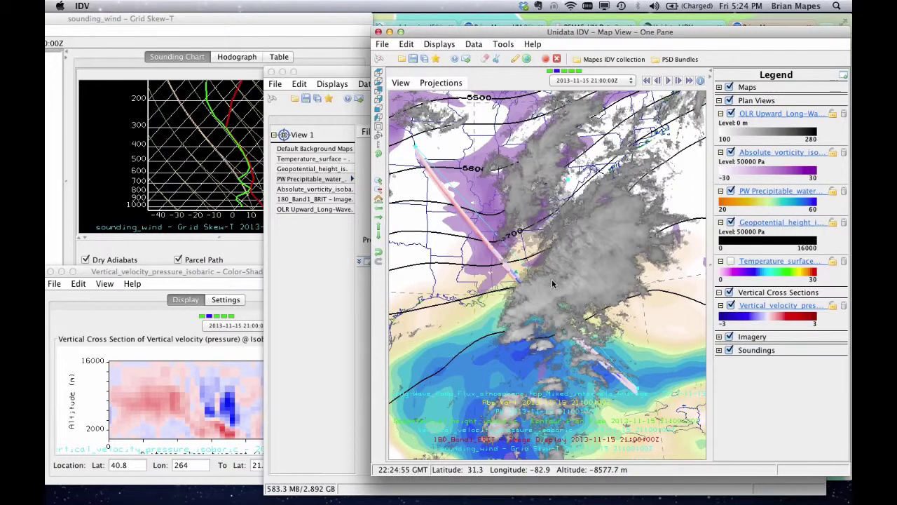
# - In the Dashboard's Field Selector, collapse the vertical cross-section types and expand the 3D Surface display types
pyautogui.click(311, 310)
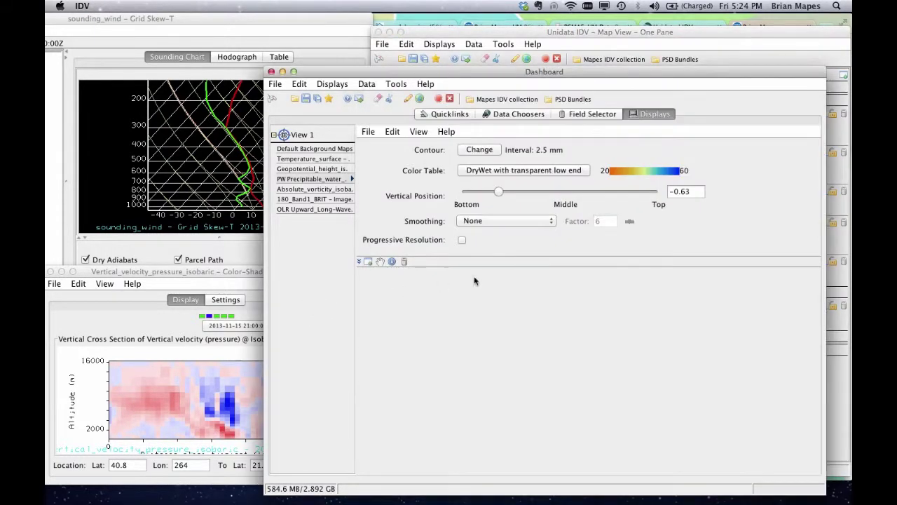
pyautogui.click(585, 115)
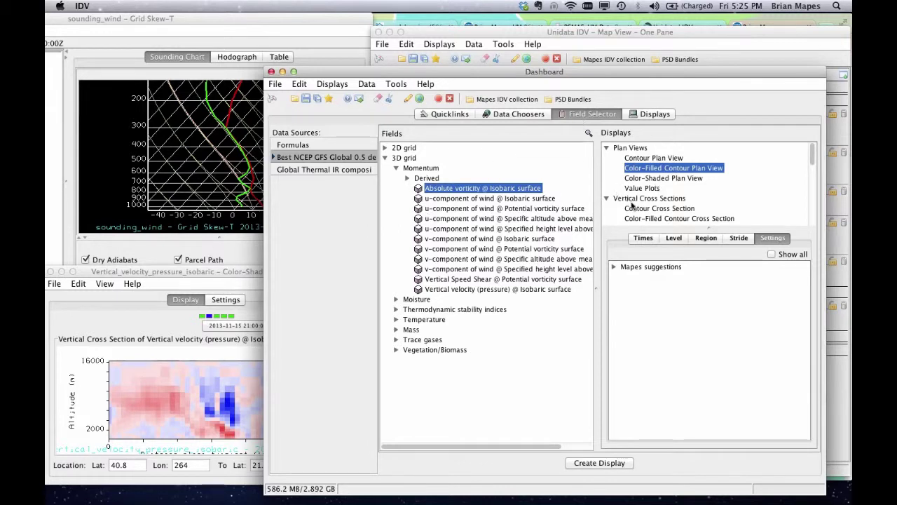
pyautogui.doubleClick(634, 199)
pyautogui.doubleClick(636, 209)
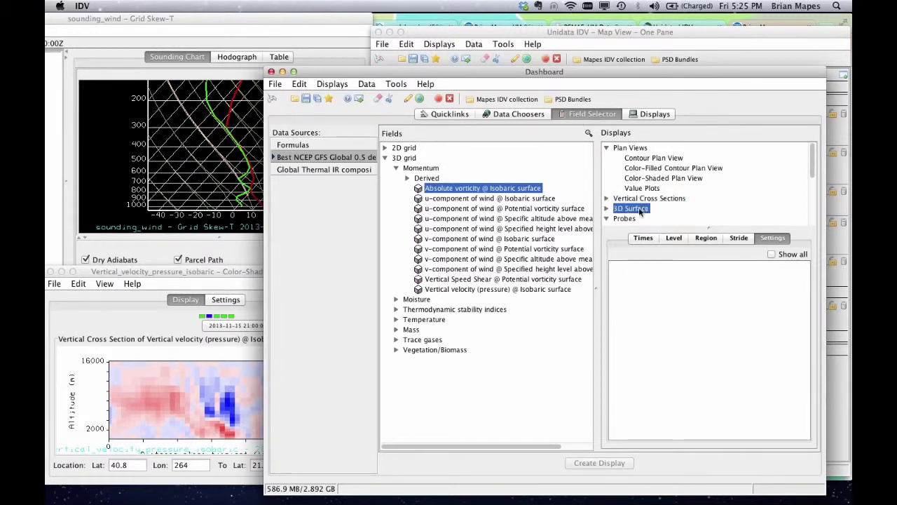
pyautogui.click(607, 209)
# - Delete the geopotential height layer from the map, then select the v-component of wind at specific altitude field
pyautogui.click(831, 385)
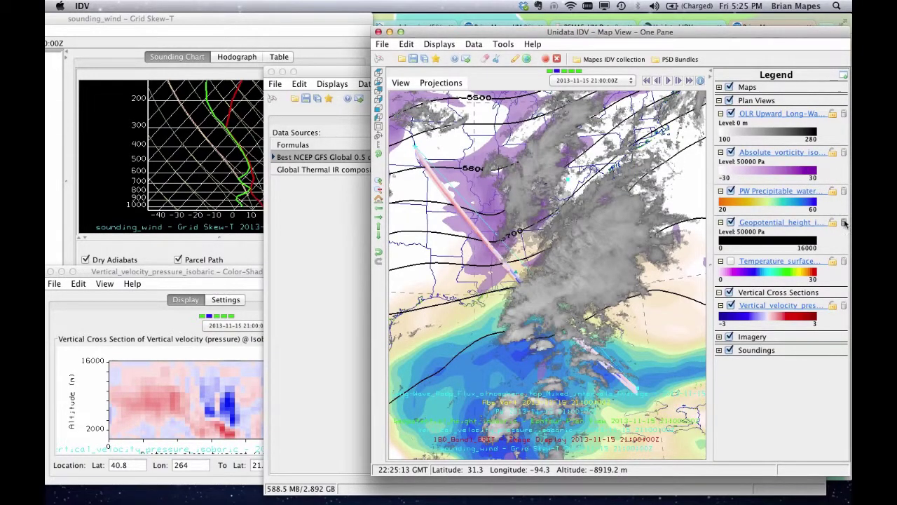
pyautogui.click(844, 222)
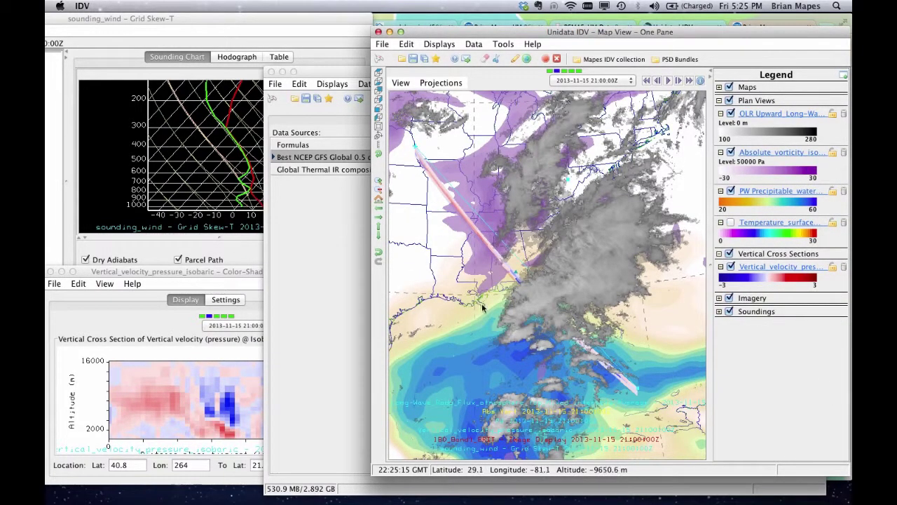
pyautogui.click(321, 331)
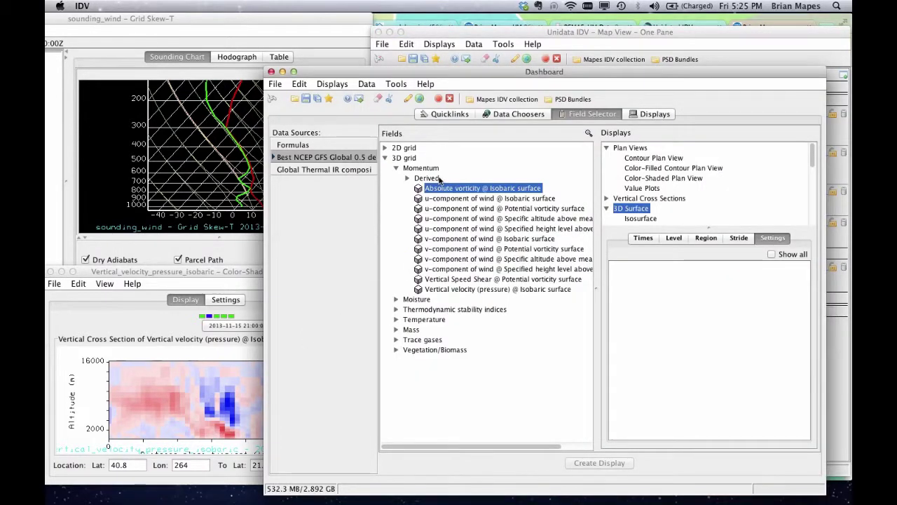
pyautogui.click(642, 238)
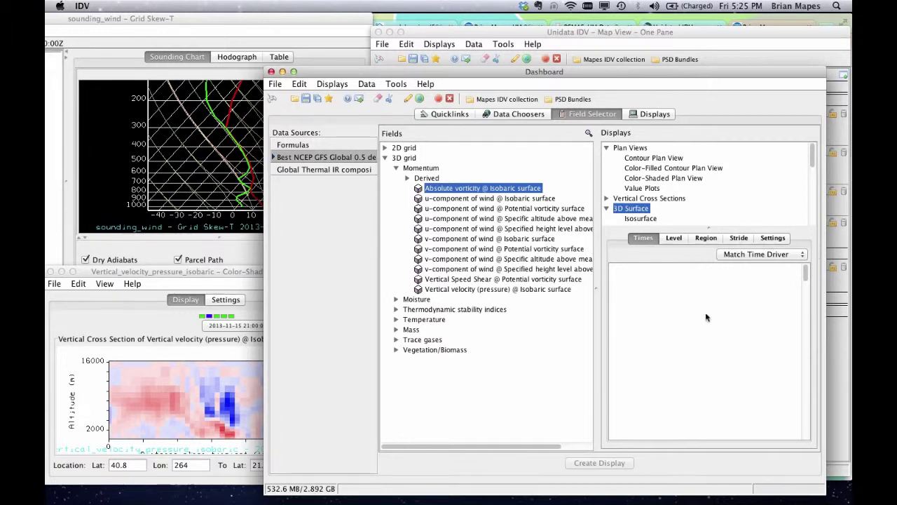
pyautogui.click(481, 259)
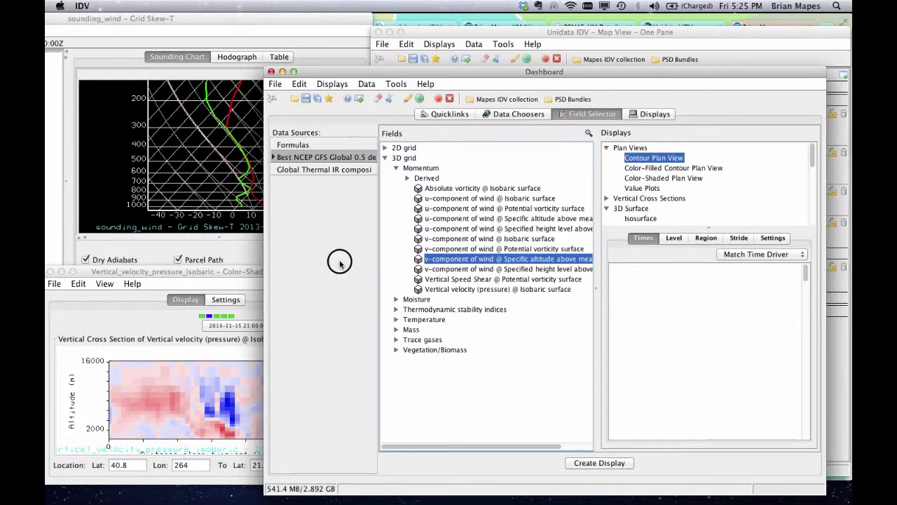
# - Spatially subset the GFS data source to latitude 51 to -24 and longitude -150.249 to -48.2499, reloading displays
pyautogui.rightClick(303, 159)
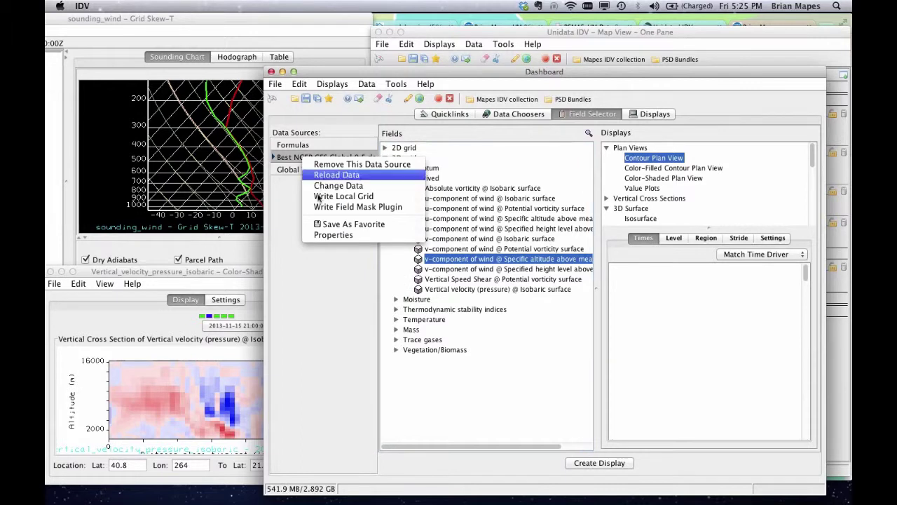
pyautogui.click(333, 236)
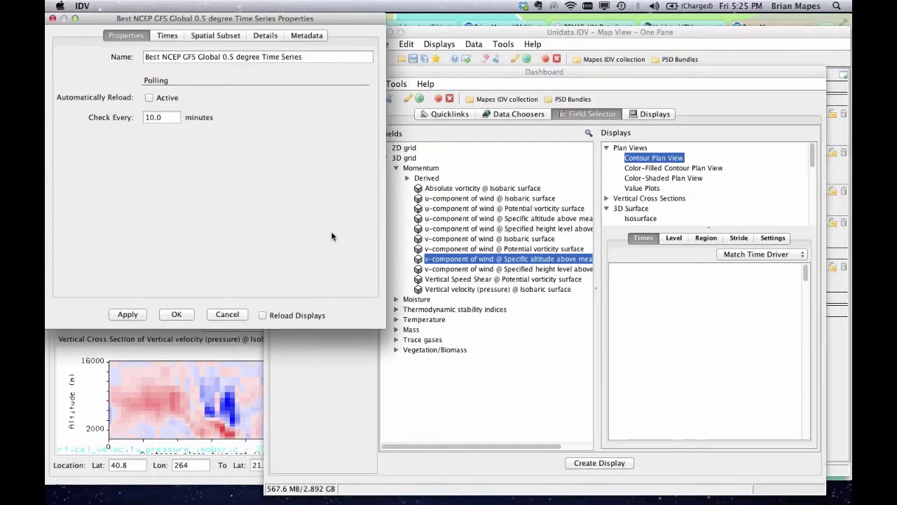
pyautogui.click(221, 35)
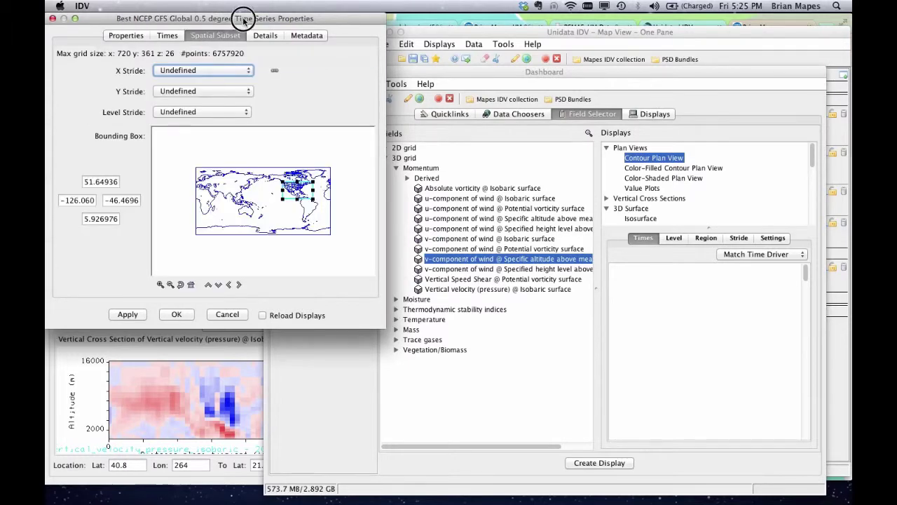
pyautogui.moveTo(240, 20); pyautogui.dragTo(469, 96)
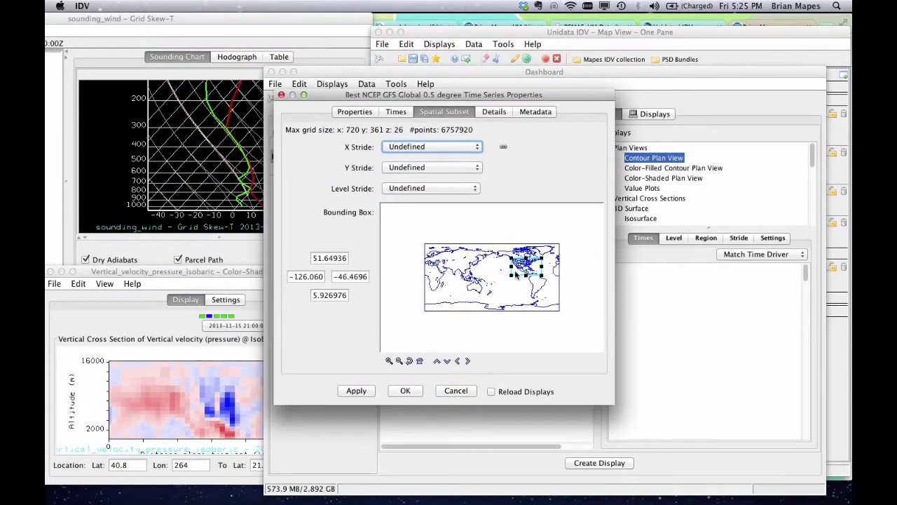
pyautogui.moveTo(512, 277)
pyautogui.mouseDown()
pyautogui.moveTo(491, 285)
pyautogui.moveTo(508, 261)
pyautogui.moveTo(502, 286)
pyautogui.mouseUp()
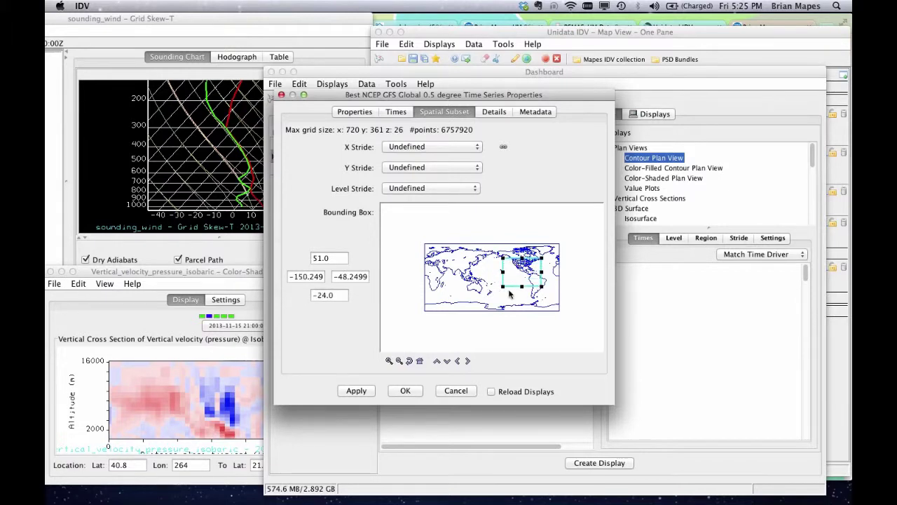
pyautogui.click(492, 392)
pyautogui.click(405, 391)
pyautogui.click(455, 390)
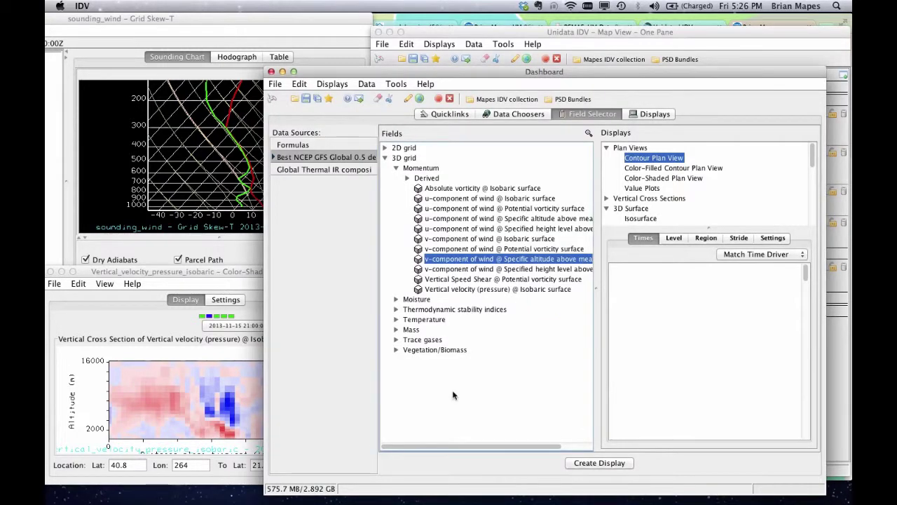
# - Bring the map, sounding and cross-section windows to the front
pyautogui.click(616, 33)
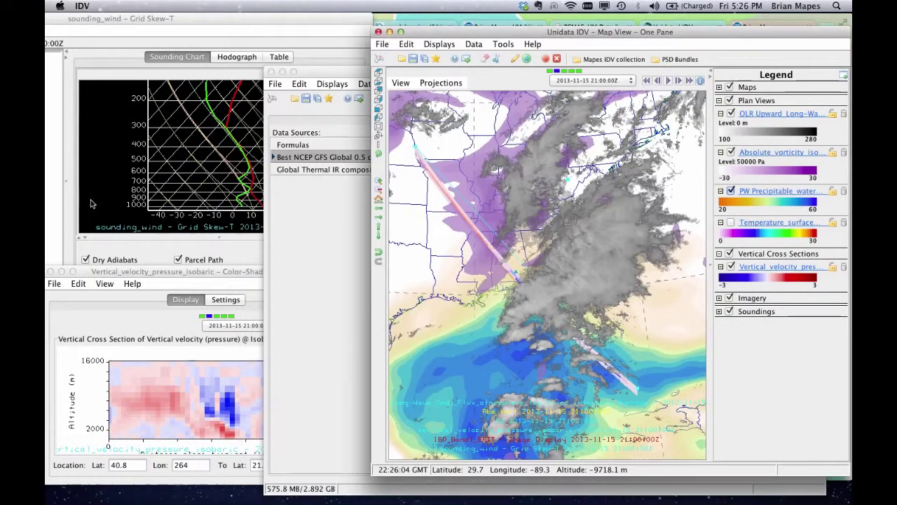
pyautogui.click(90, 204)
pyautogui.click(214, 386)
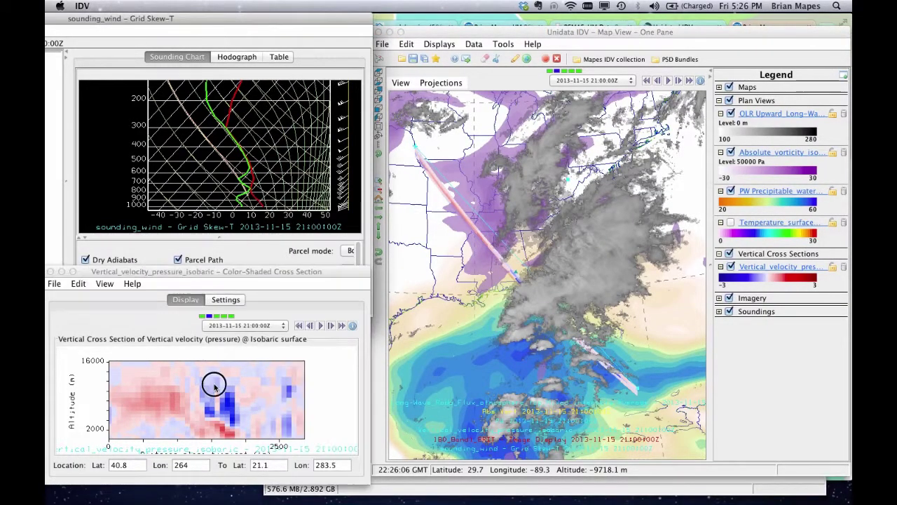
# - Save the session as Screencast4.zidv in the Zipped IDV Bundles (*.zidv) format
pyautogui.click(383, 44)
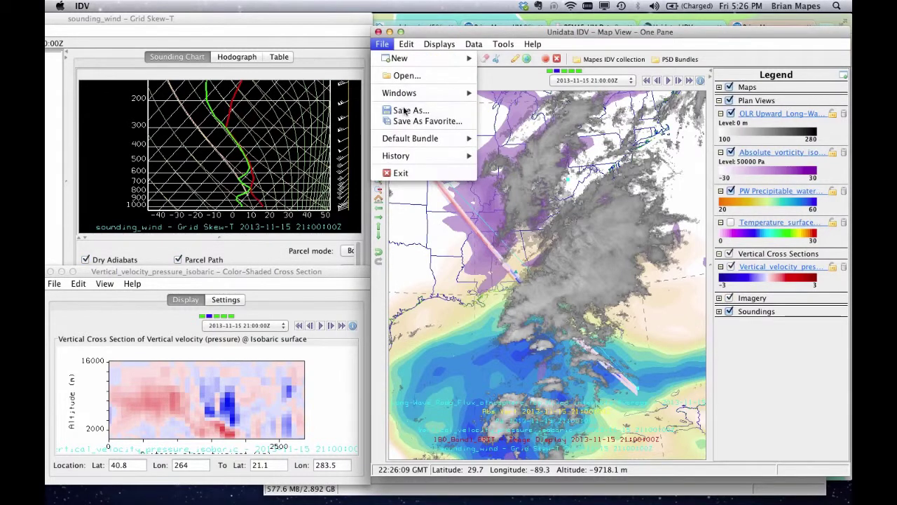
pyautogui.click(406, 111)
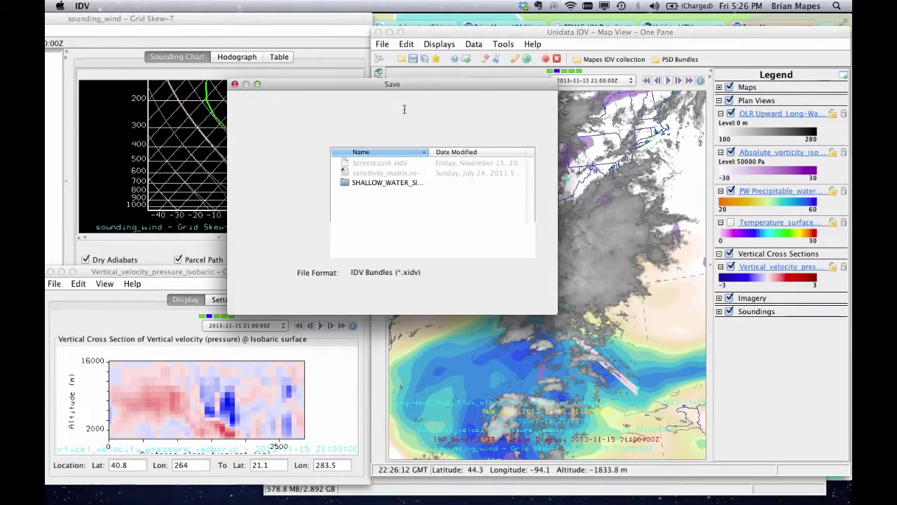
pyautogui.click(406, 274)
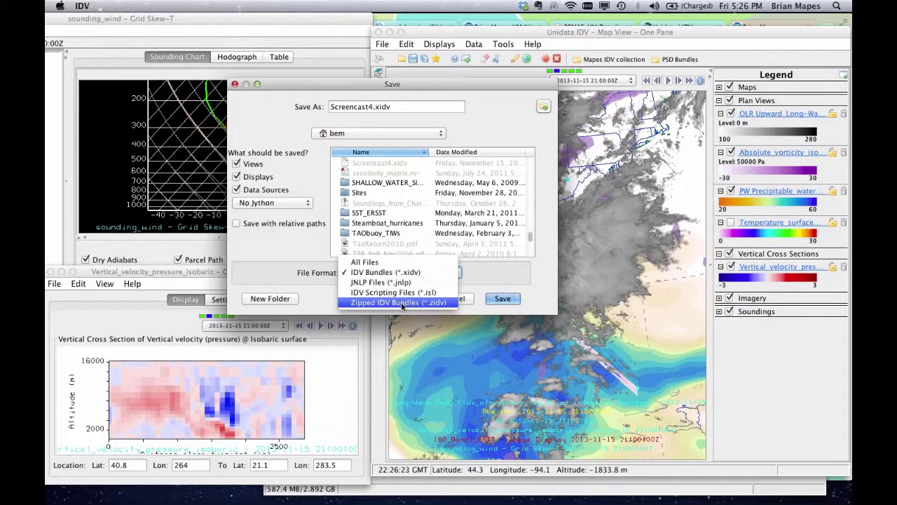
pyautogui.click(401, 303)
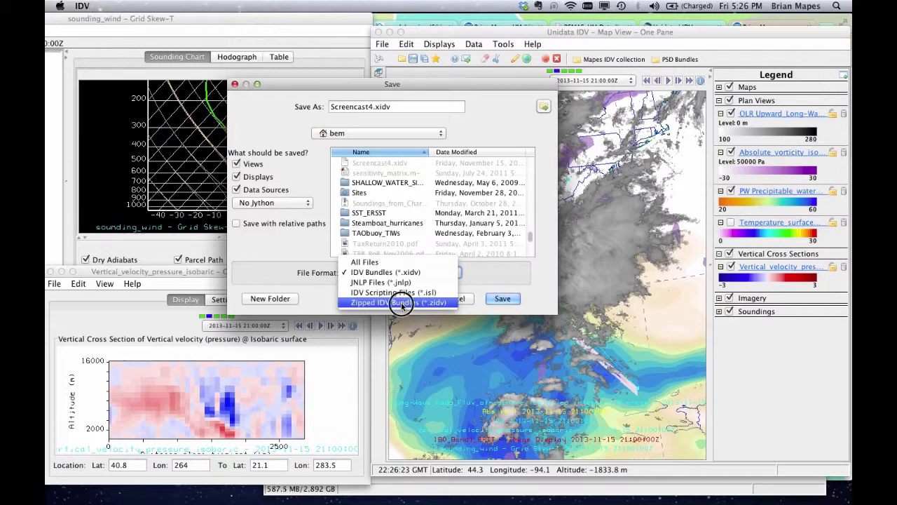
pyautogui.click(378, 108)
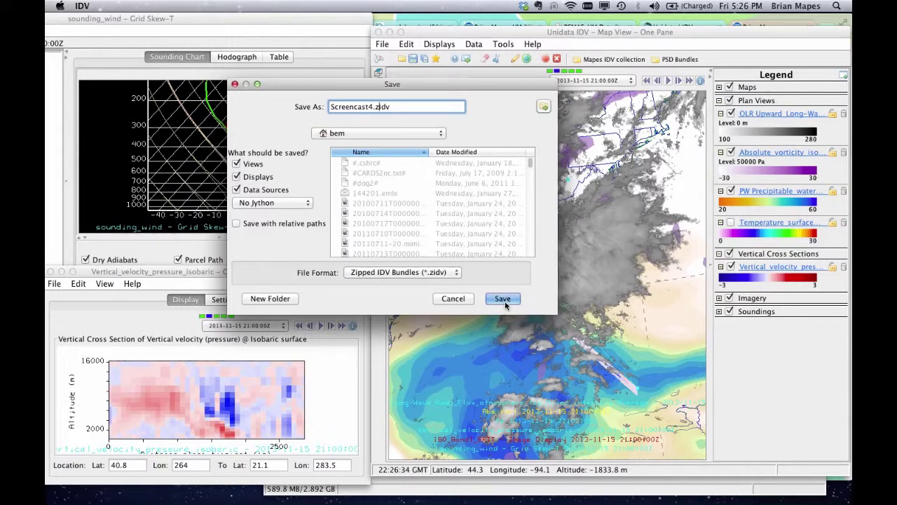
pyautogui.click(451, 300)
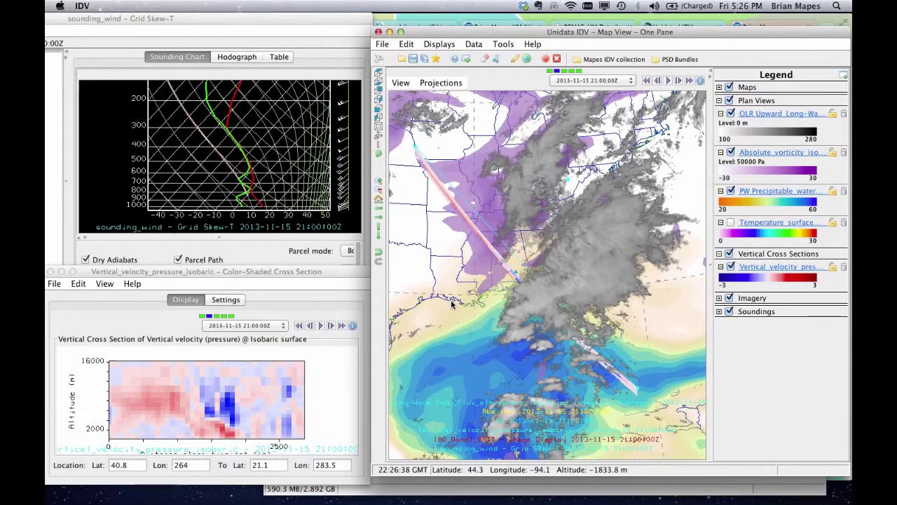
pyautogui.click(678, 81)
pyautogui.click(679, 80)
pyautogui.click(678, 80)
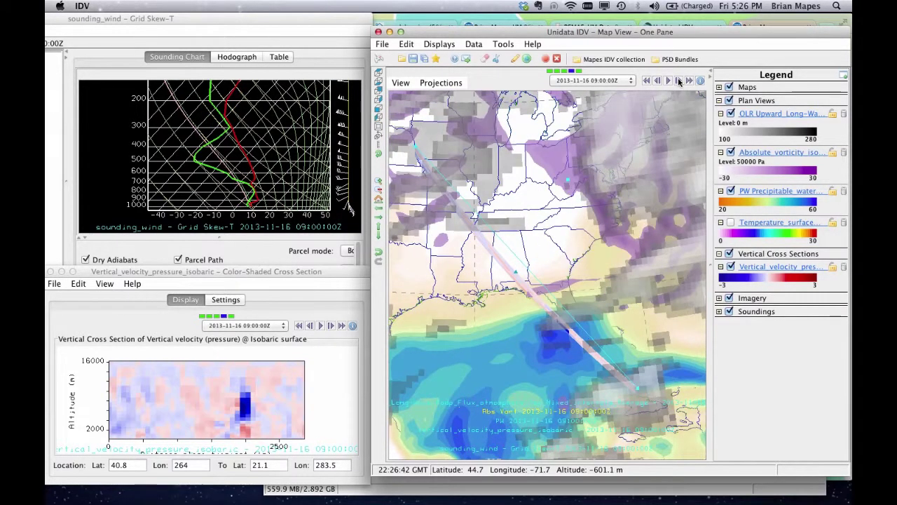
pyautogui.click(678, 81)
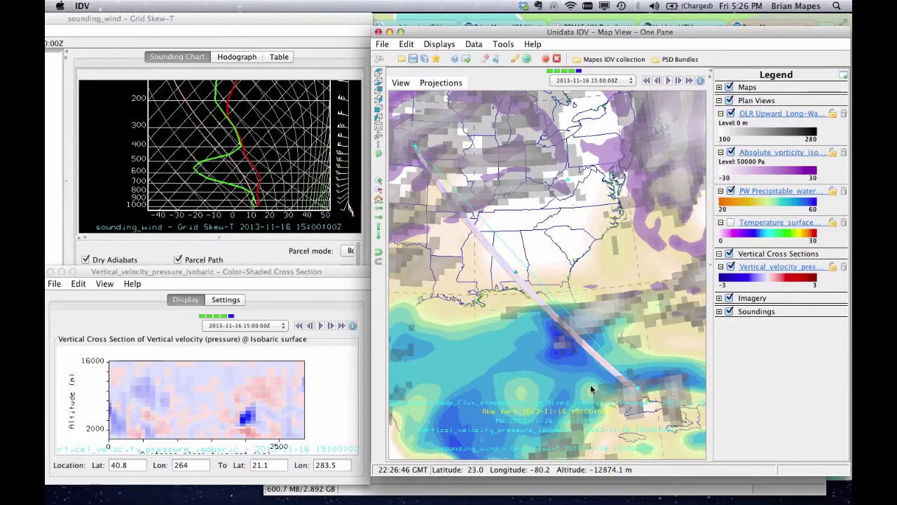
pyautogui.moveTo(591, 389); pyautogui.dragTo(650, 278)
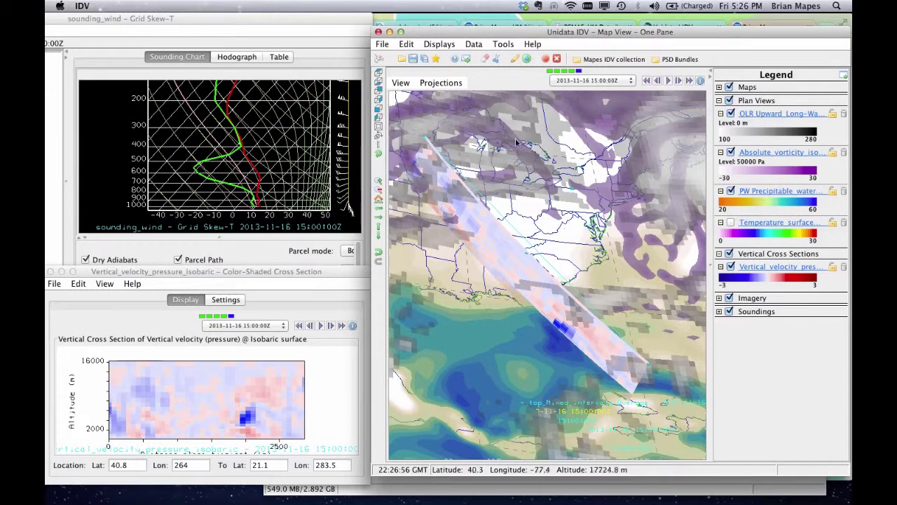
# - Browse the Mapes IDV collection's Case studies menu, then close it by clicking the map
pyautogui.click(611, 60)
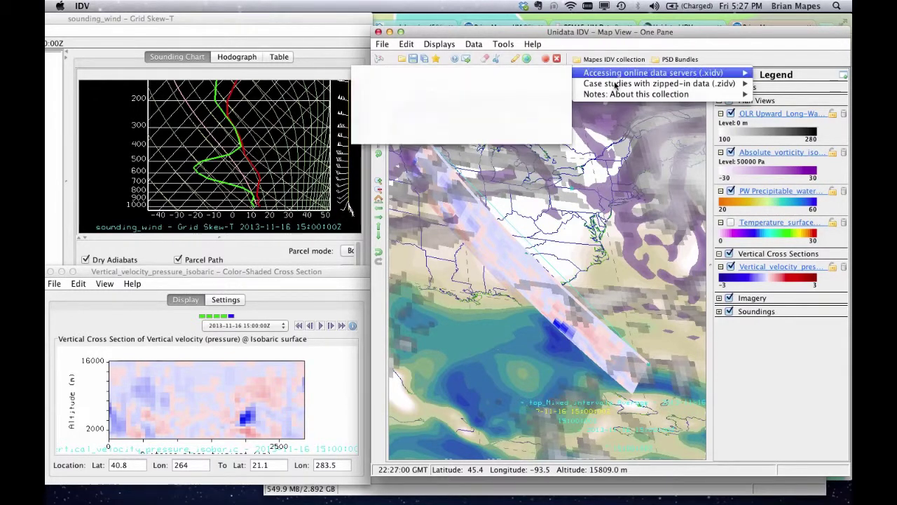
pyautogui.moveTo(610, 84)
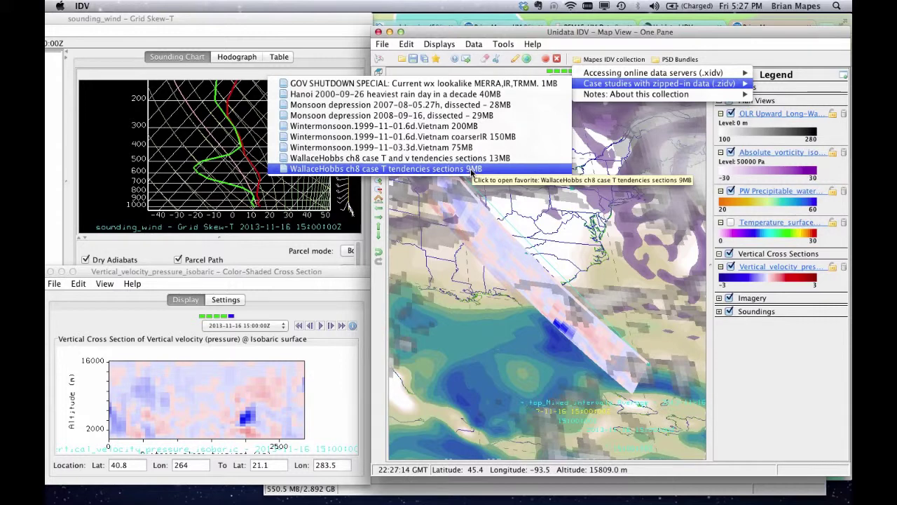
pyautogui.click(656, 166)
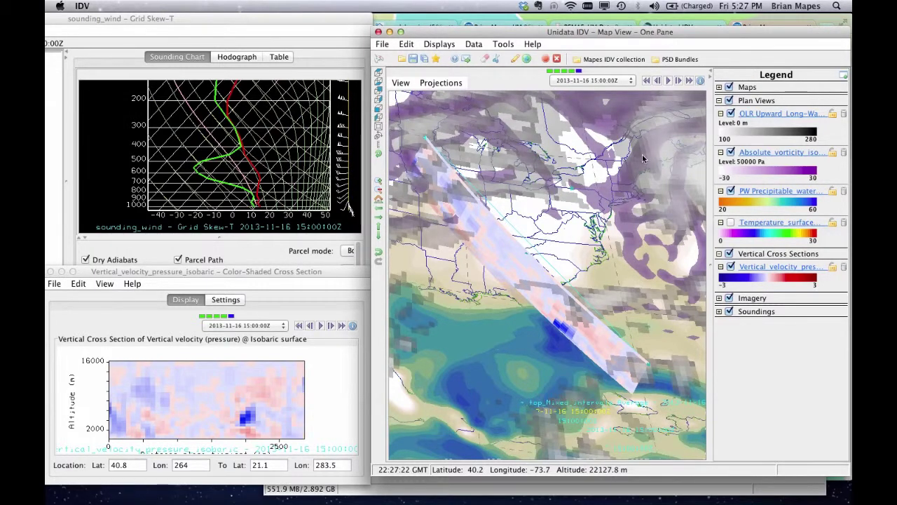
# - Tilt the map into a zoomed-out oblique view and pick the Vietnam coarserIR case study from the Mapes collection
pyautogui.click(378, 73)
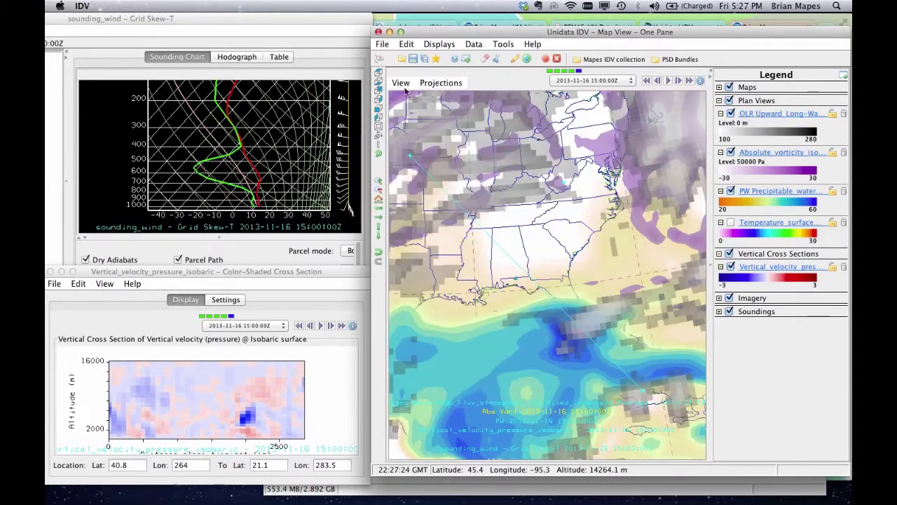
pyautogui.moveTo(614, 263); pyautogui.dragTo(658, 234)
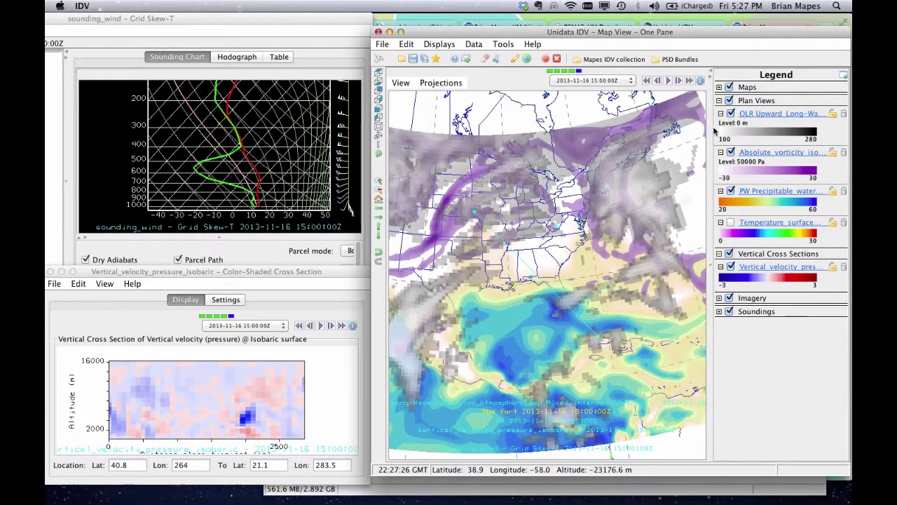
pyautogui.click(619, 60)
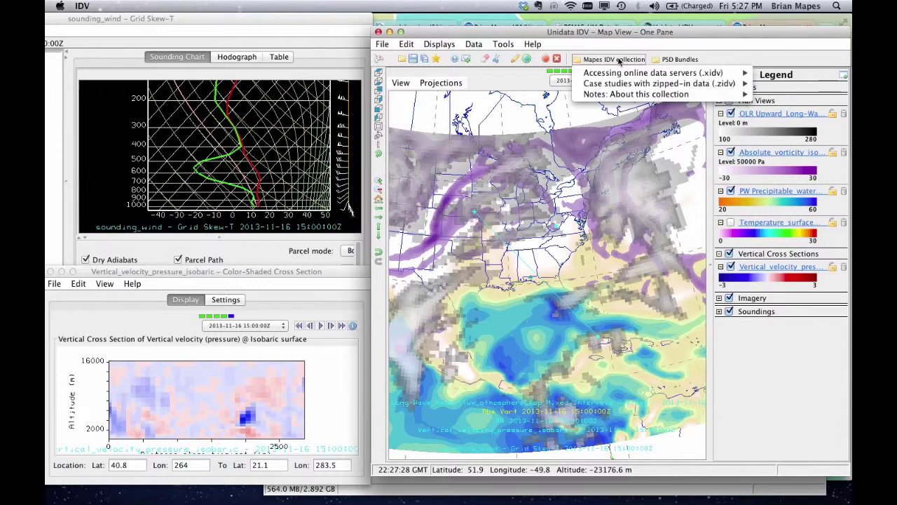
pyautogui.moveTo(529, 75)
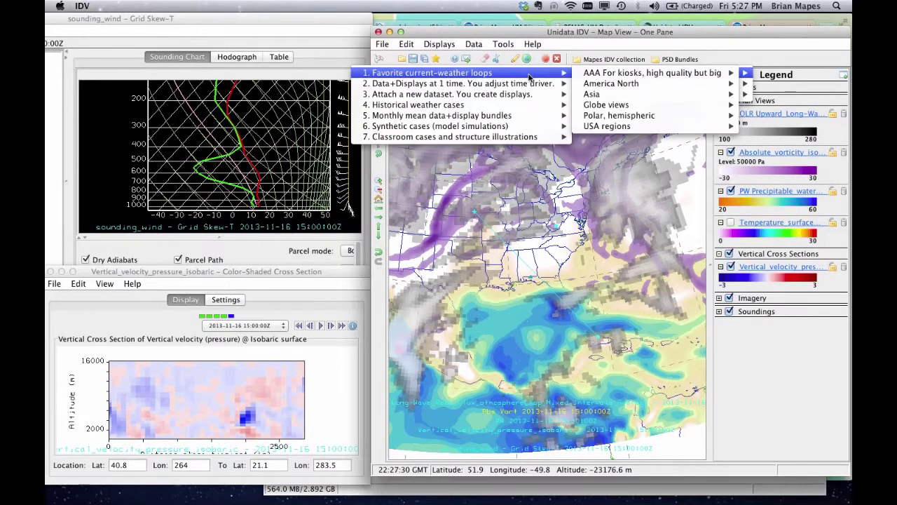
pyautogui.moveTo(494, 137)
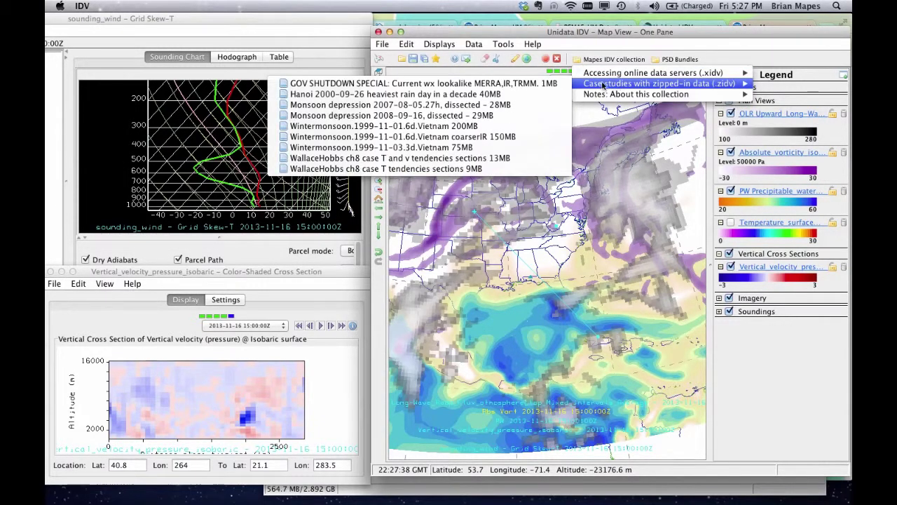
pyautogui.click(559, 138)
# - Cancel the Time Animation Properties unchanged, then look over the Dashboard's data chooser, field selector and View 1 display tabs
pyautogui.click(700, 80)
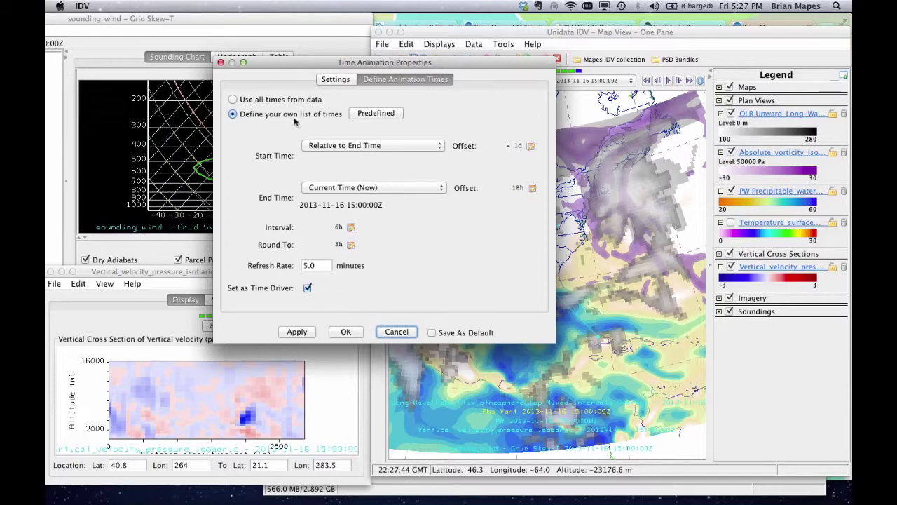
pyautogui.click(397, 331)
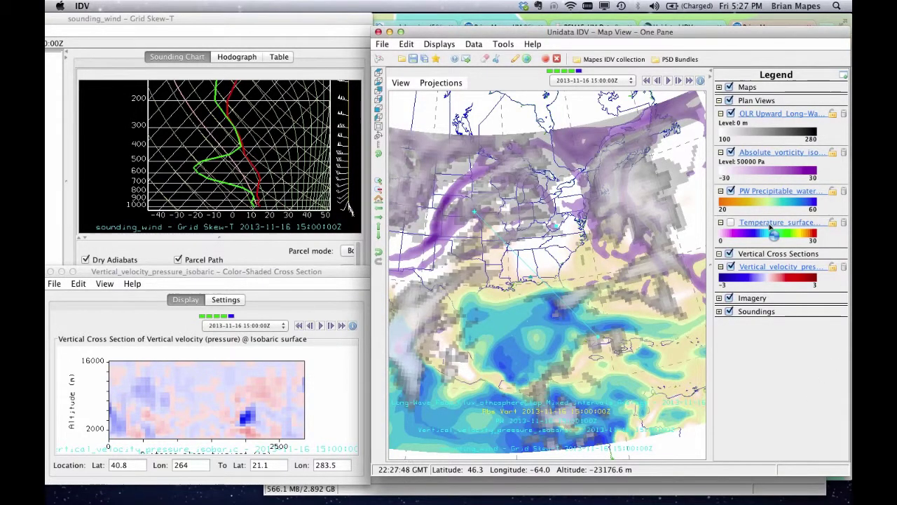
pyautogui.click(481, 488)
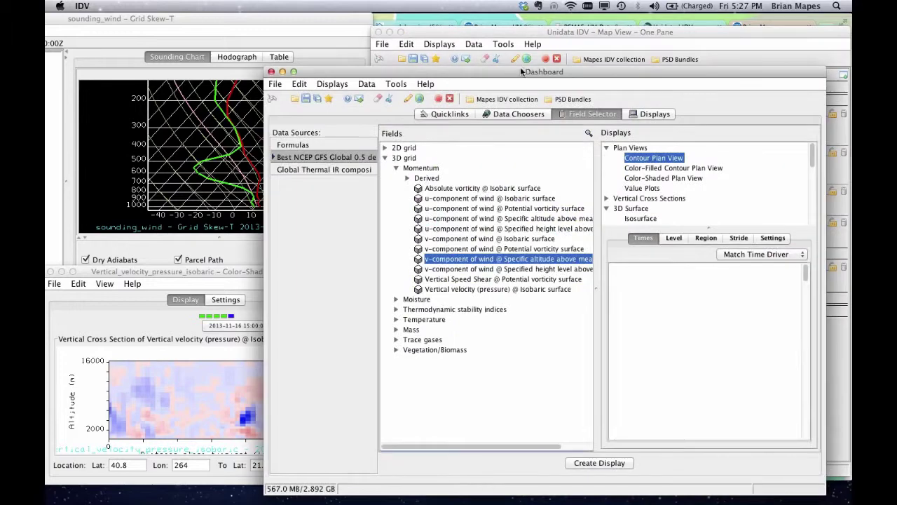
pyautogui.click(519, 113)
pyautogui.click(592, 113)
pyautogui.click(647, 115)
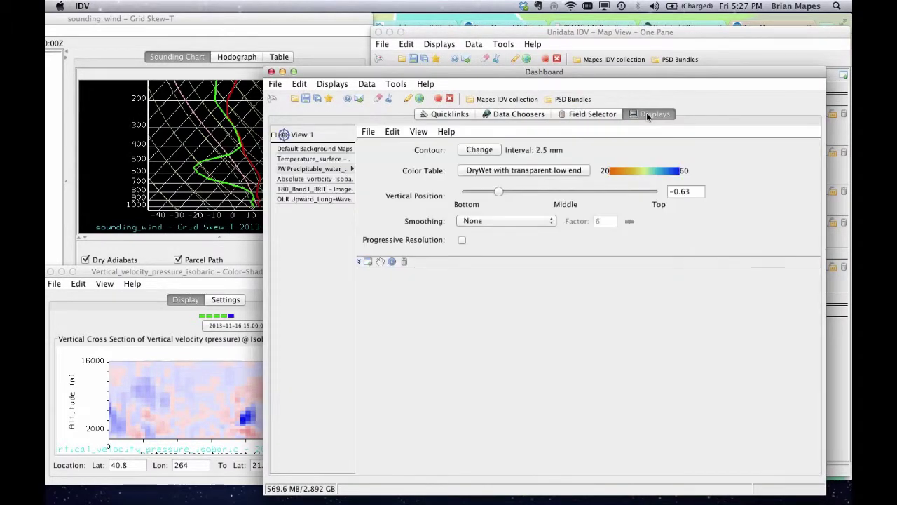
# - Bring the map view, cross-section window and Skew-T sounding window forward, then switch to the web browser
pyautogui.click(646, 33)
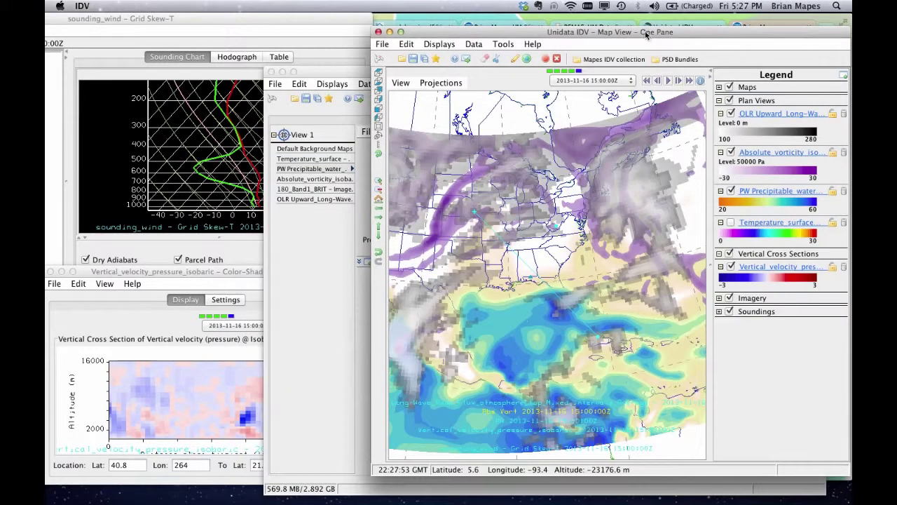
pyautogui.click(187, 415)
pyautogui.click(196, 227)
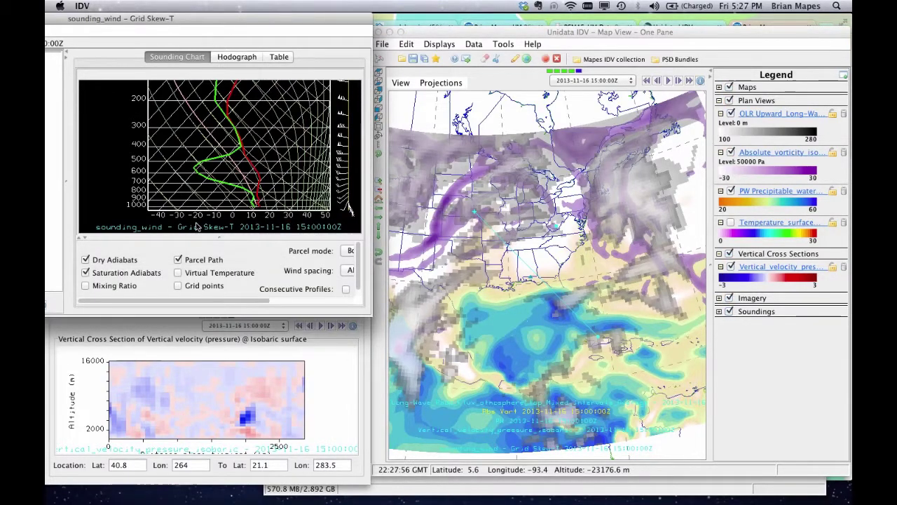
pyautogui.click(575, 28)
# - Scroll through the Unidata IDV documentation tab, then switch to the presenter's RSMAS profile tab
pyautogui.click(668, 28)
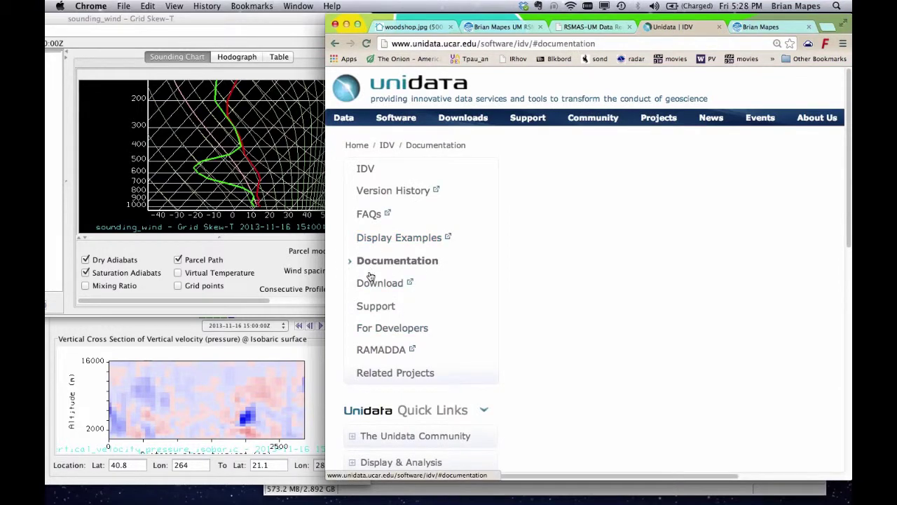
pyautogui.scroll(-5, 625, 315)
pyautogui.moveTo(605, 475); pyautogui.dragTo(709, 475)
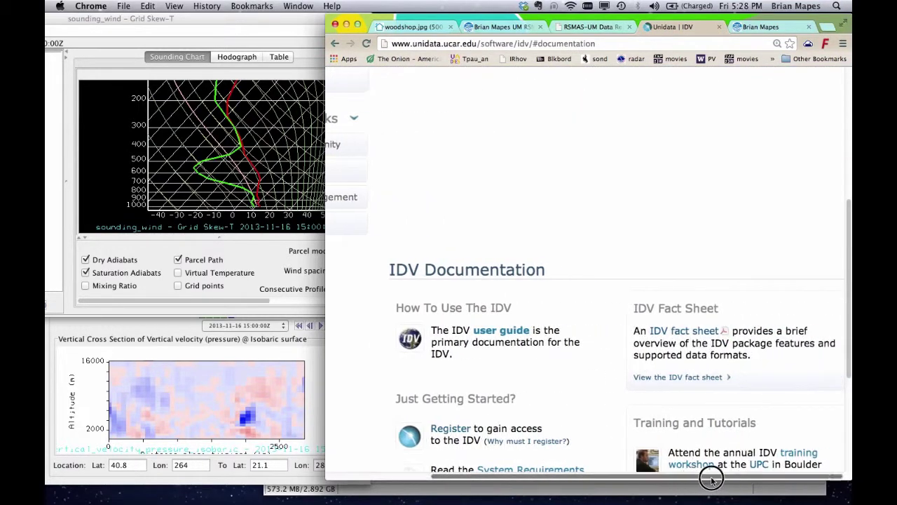
pyautogui.scroll(-5, 751, 421)
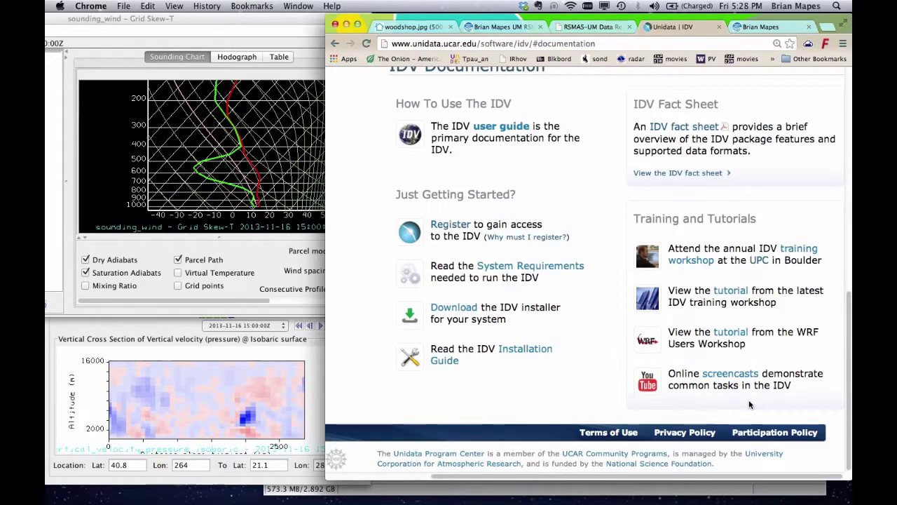
pyautogui.click(756, 29)
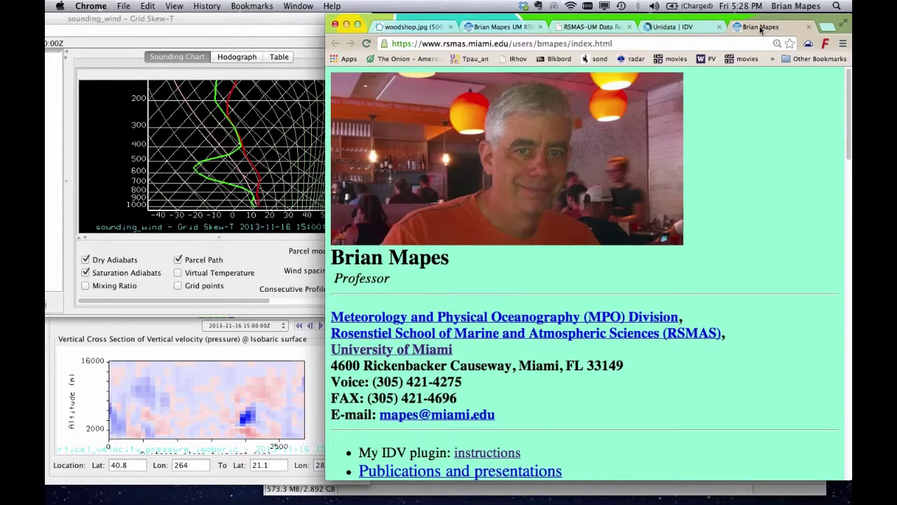